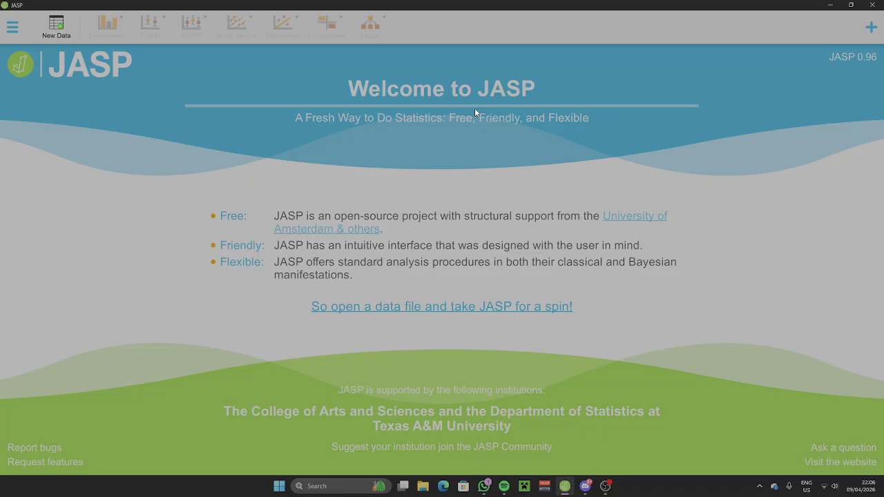
Create a new empty data set and switch from data editing to the analyses view.
left_click(56, 27)
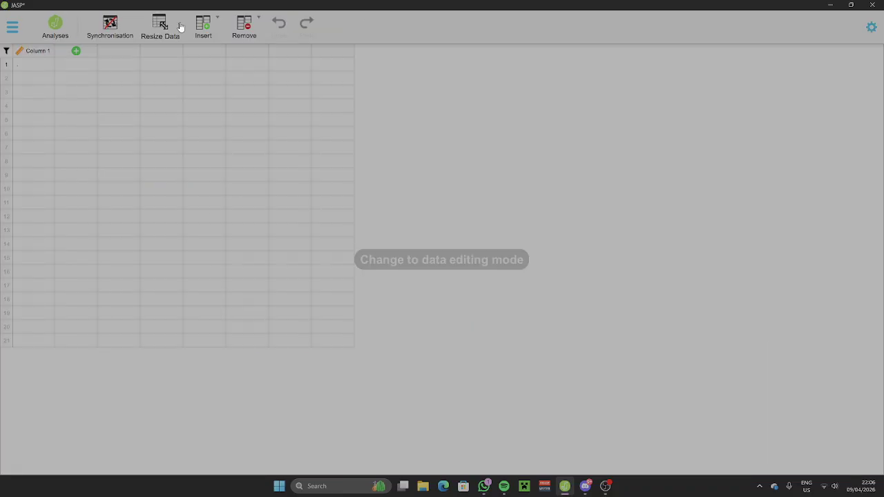
left_click(55, 25)
left_click(111, 29)
left_click(110, 32)
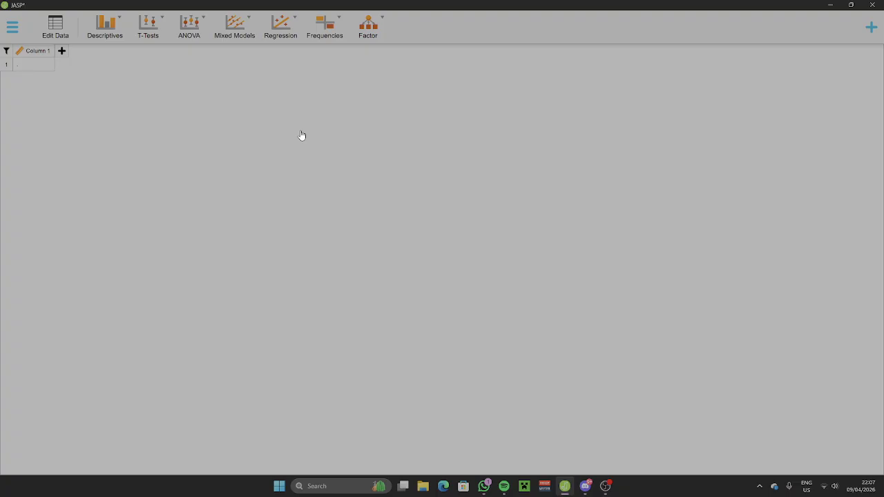
Add a Descriptive Statistics analysis and expand its Basic Plots options.
left_click(105, 27)
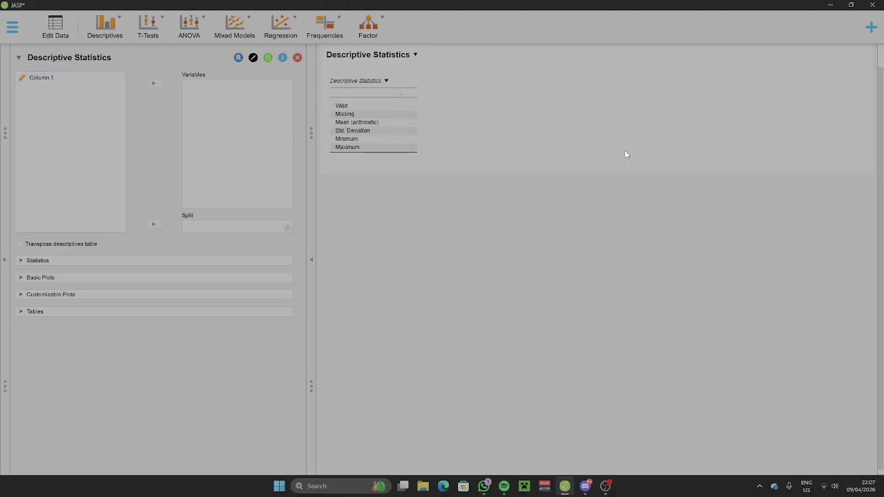
left_click(68, 279)
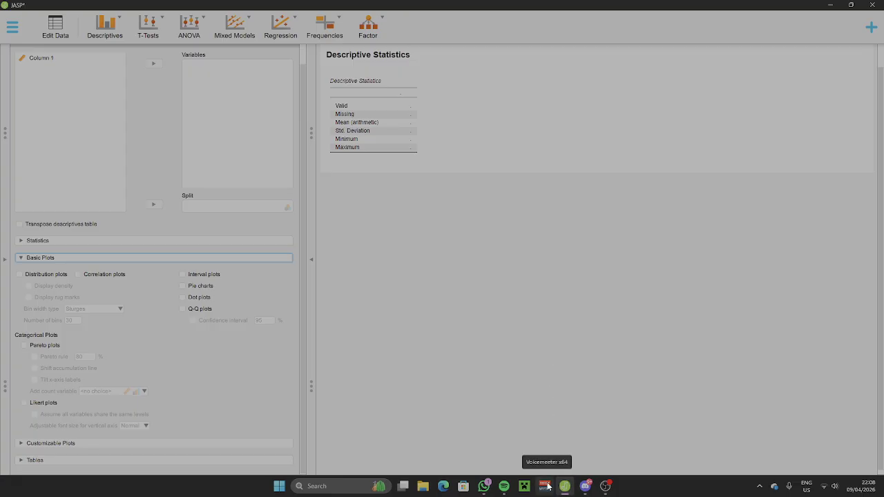
left_click(69, 26)
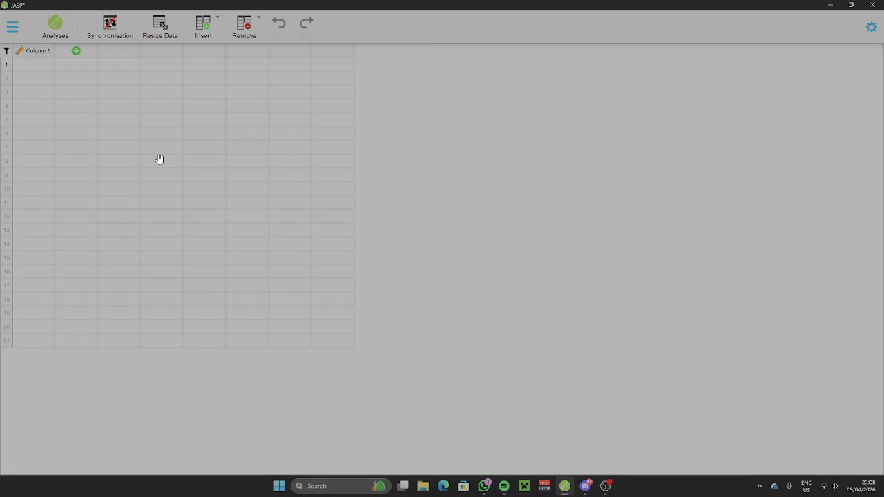
left_click(52, 28)
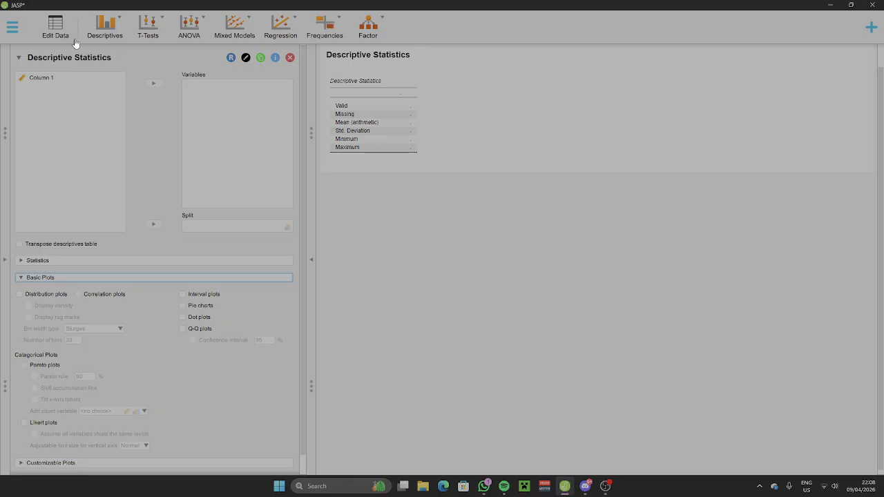
left_click(109, 27)
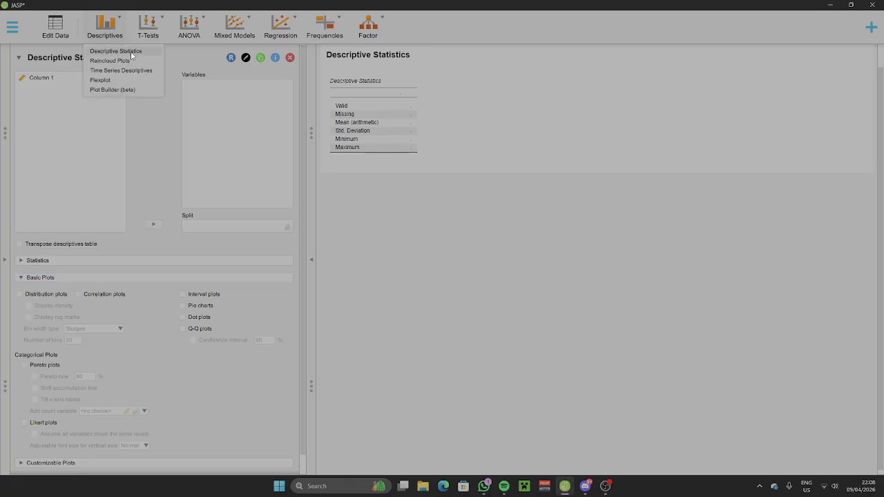
left_click(132, 55)
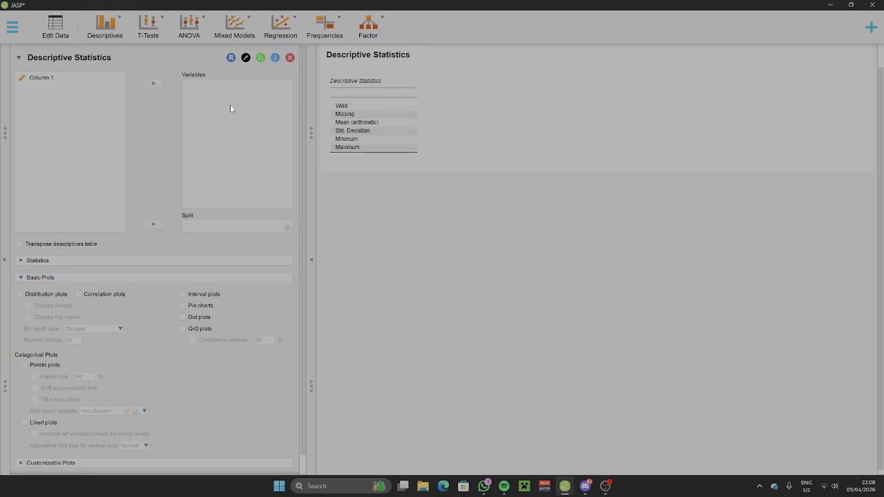
scroll(172, 272, "down", 1)
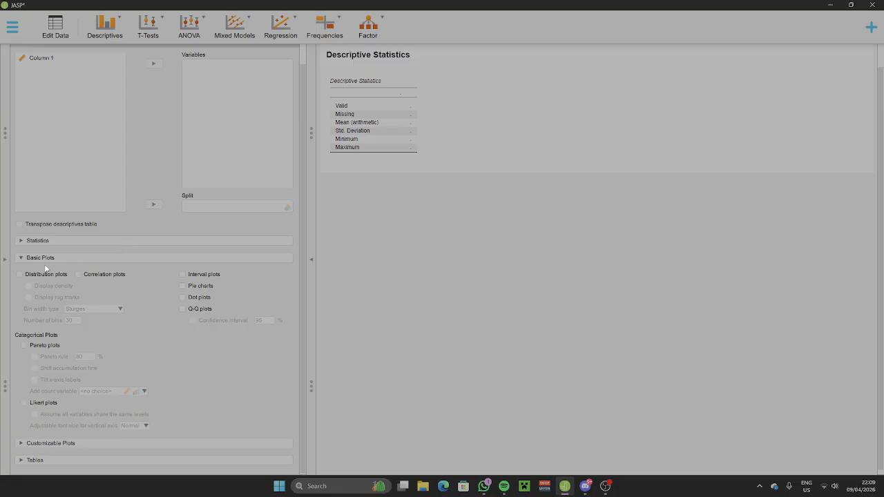
Return to data editing and enter 70, 70, 75, 80 and 85 across row 1, in Columns 1 to 5.
left_click(61, 39)
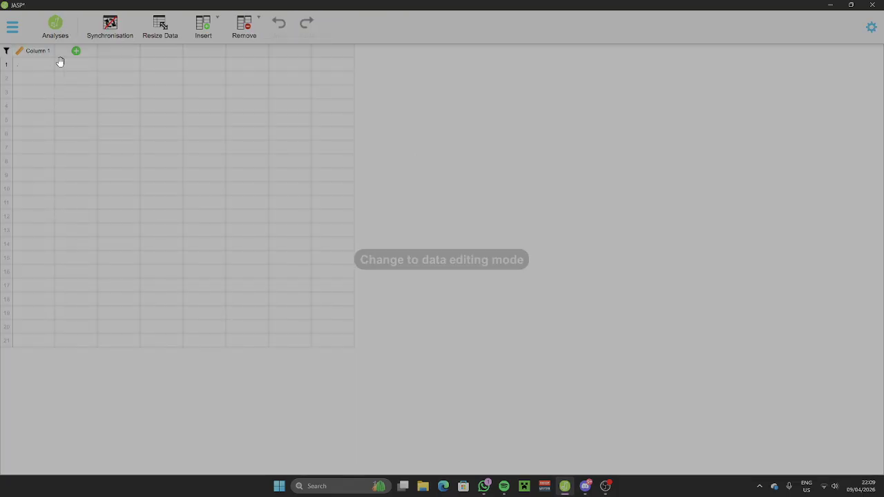
double_click(38, 69)
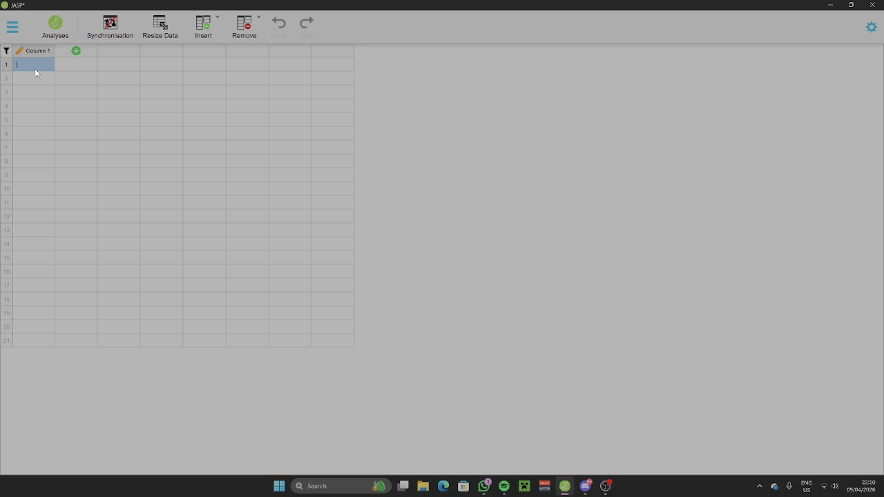
key("Tab")
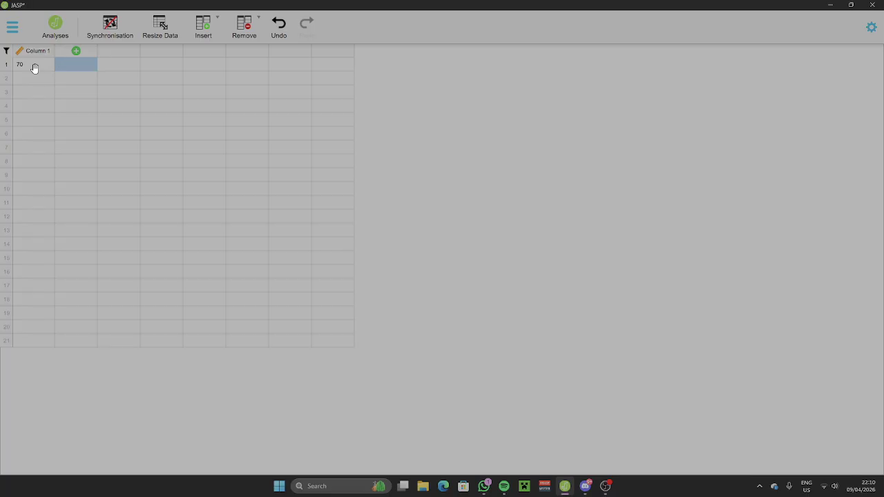
type("70")
key("Tab")
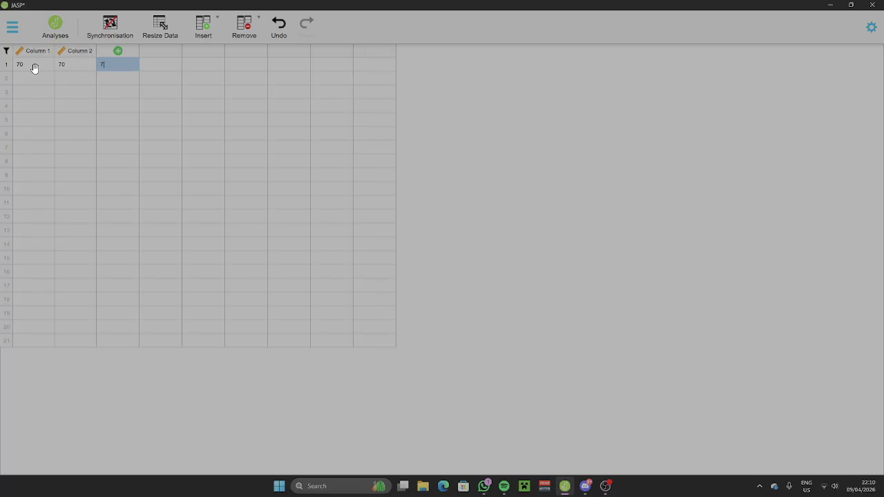
key("Tab")
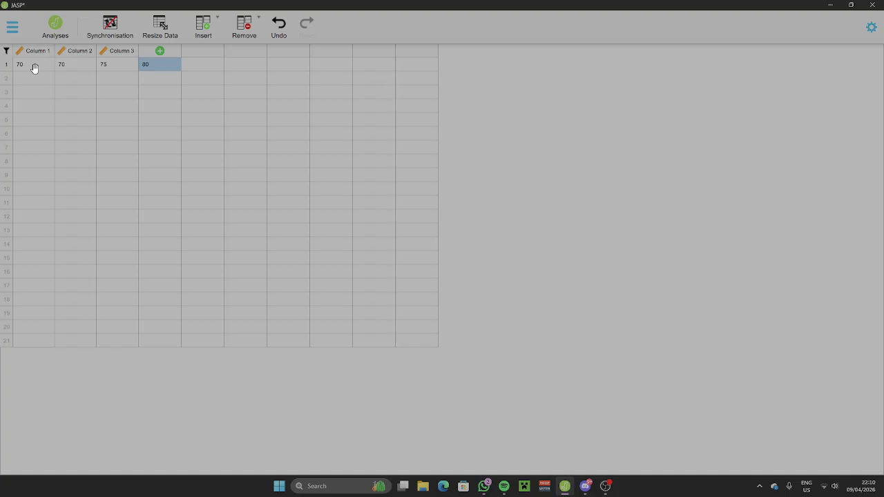
type("80")
key("Tab")
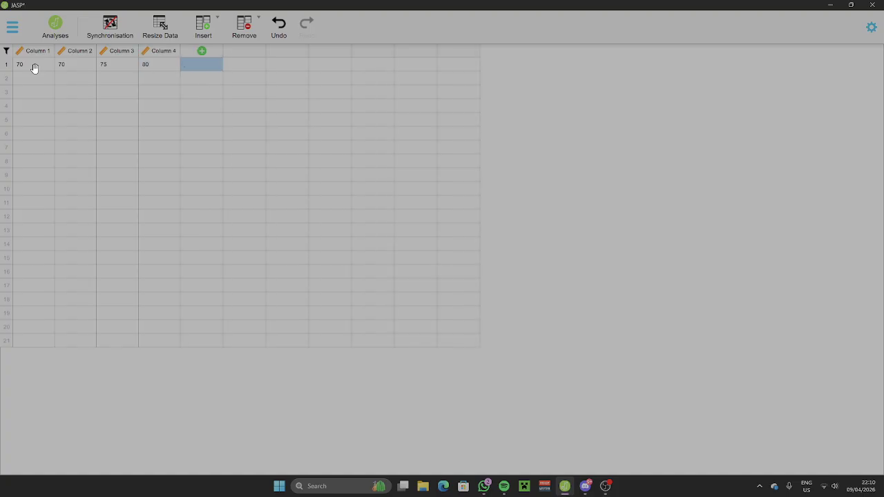
type("85")
key("Tab")
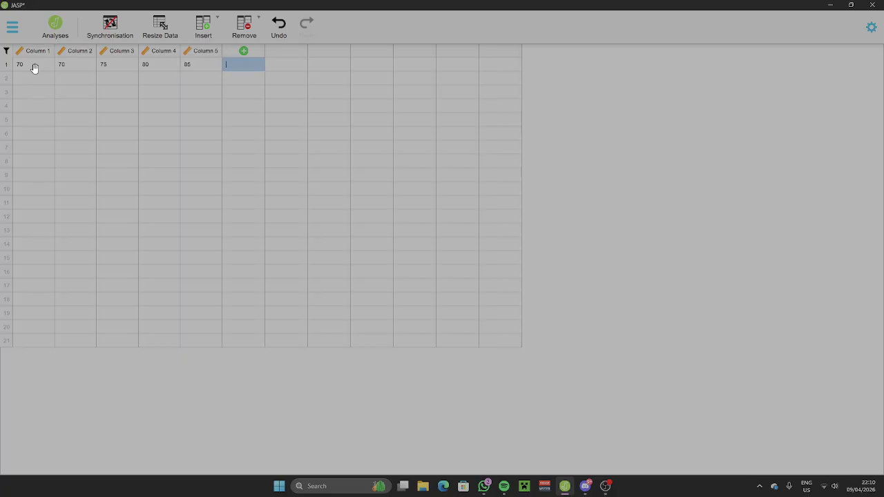
Check the available columns in the variable list of the Descriptive Statistics analysis.
left_click(50, 29)
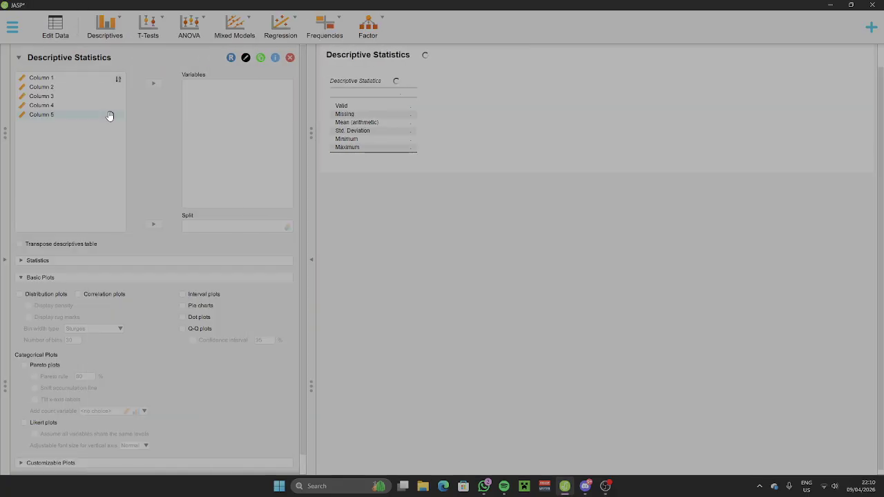
left_click(37, 79)
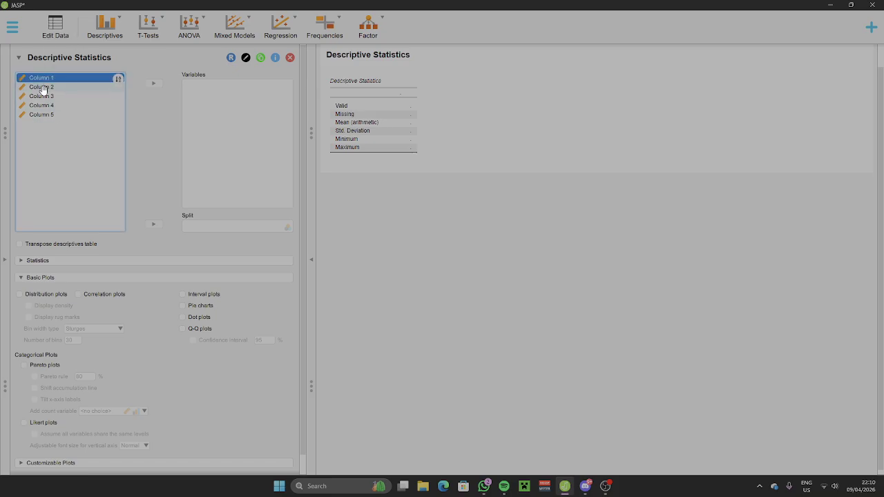
left_click(45, 106)
left_click(43, 114)
left_click(48, 88)
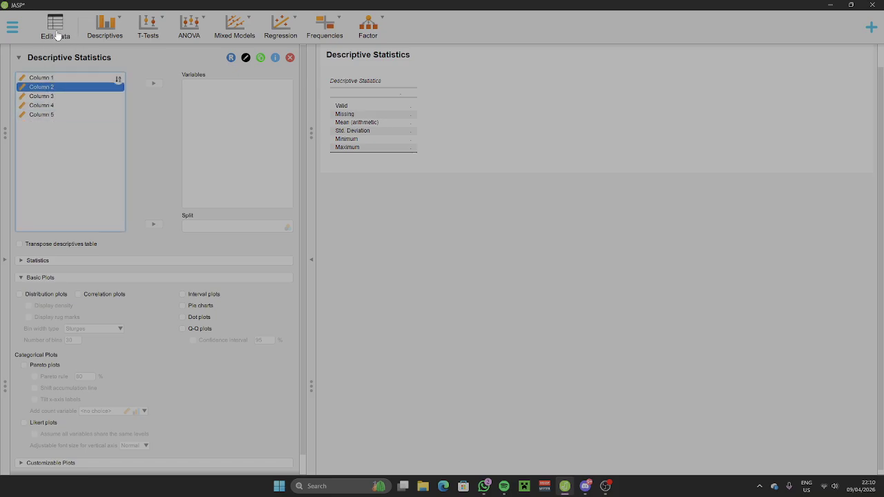
Review the values entered in row 1 of the data table, column by column.
left_click(59, 31)
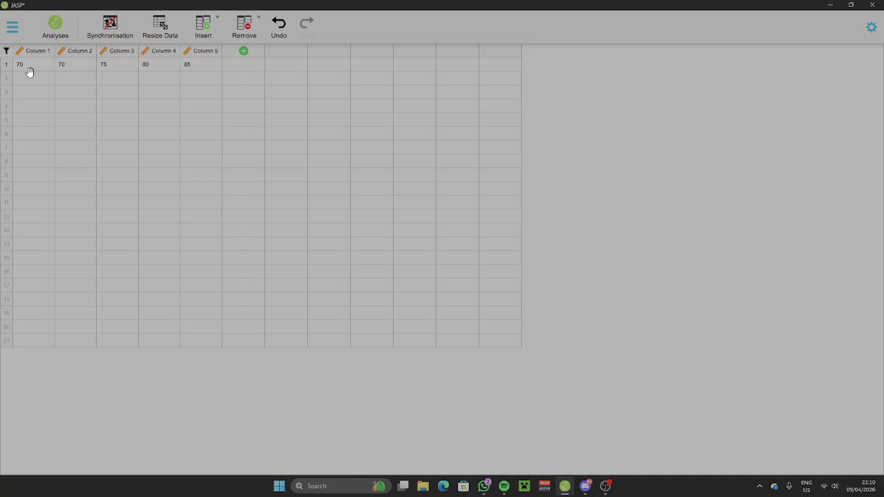
left_click(29, 68)
left_click(89, 64)
left_click(39, 102)
left_click(48, 65)
left_click(83, 64)
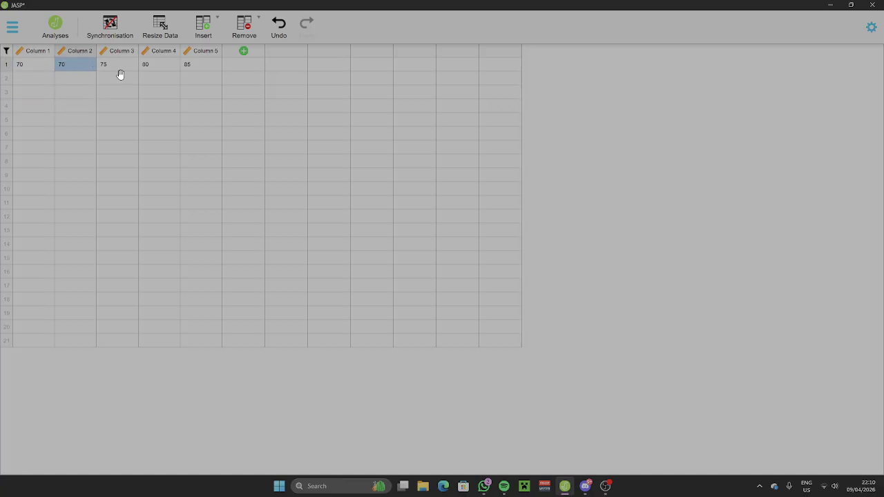
left_click(121, 65)
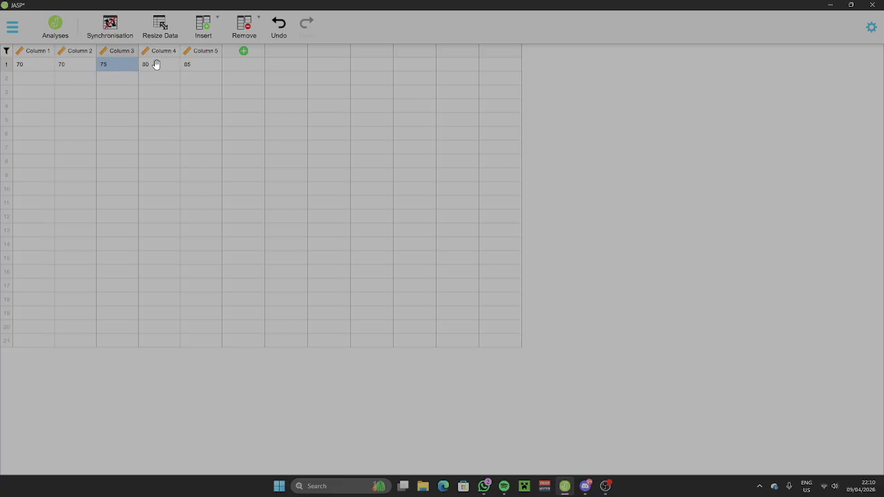
left_click(156, 65)
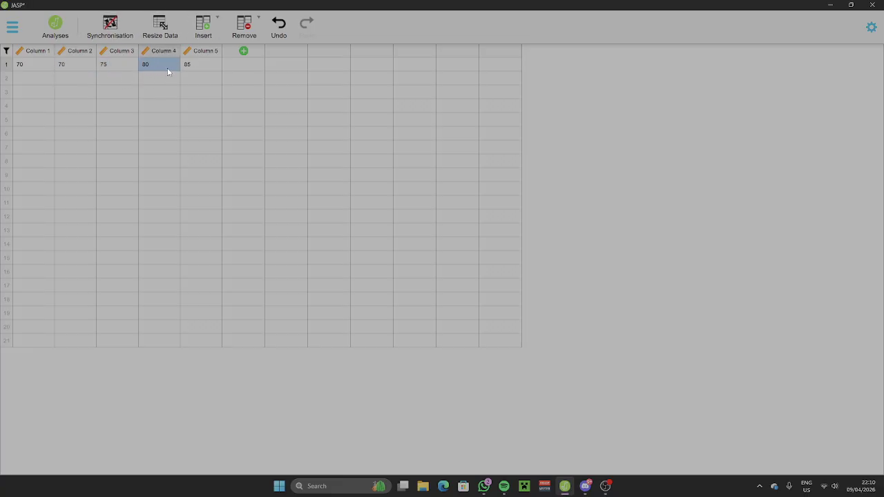
left_click(209, 67)
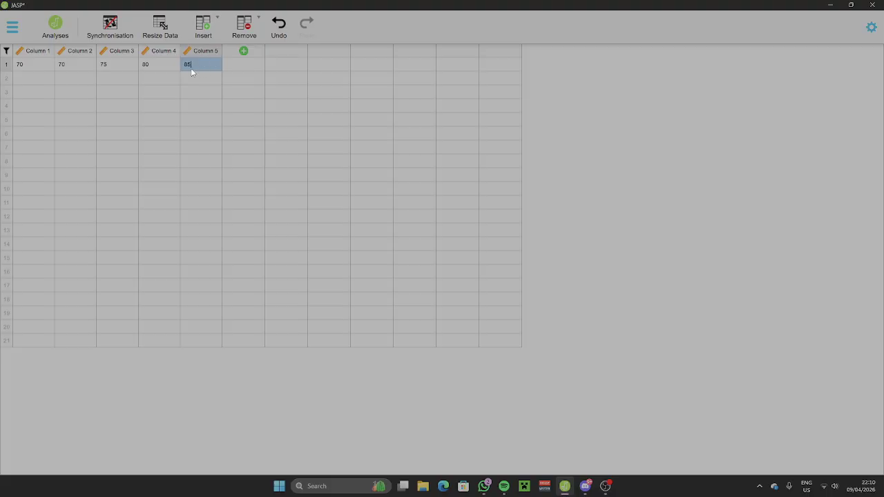
Assign Column 1 as a variable of the Descriptive Statistics analysis and enable distribution plots.
left_click(55, 26)
left_click(65, 77)
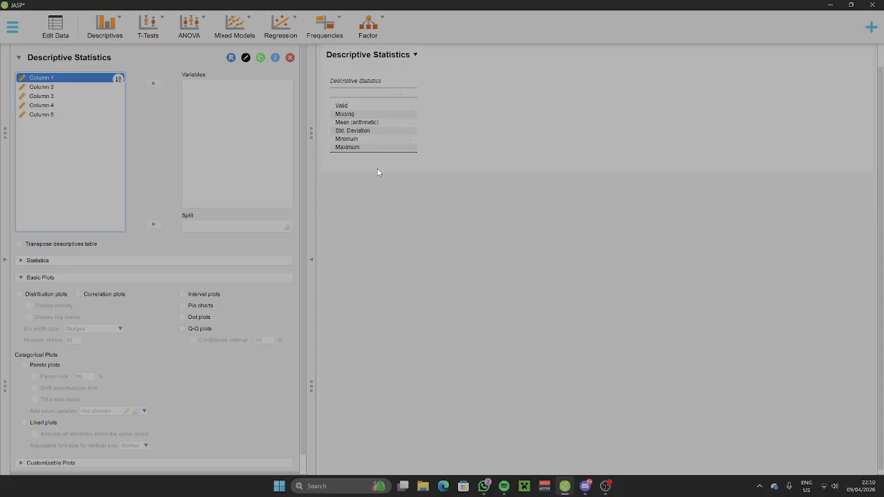
scroll(379, 172, "down", 1)
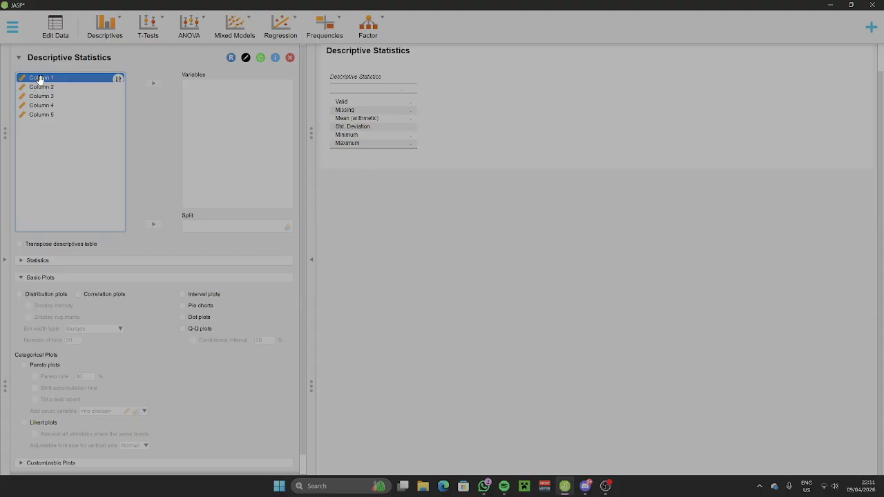
left_click_drag(43, 78, 205, 197)
scroll(69, 302, "down", 1)
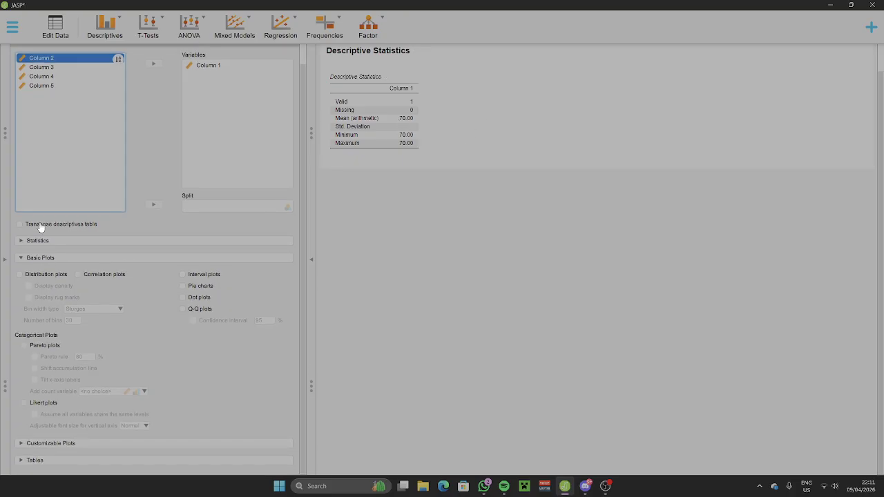
left_click(20, 275)
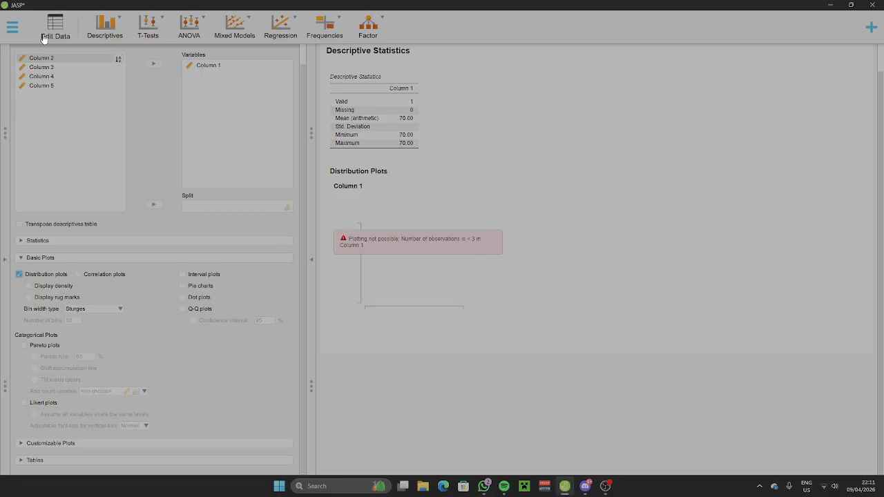
Add Columns 2, 3, 4 and 5 to the variables of the Descriptive Statistics analysis.
left_click_drag(41, 59, 200, 97)
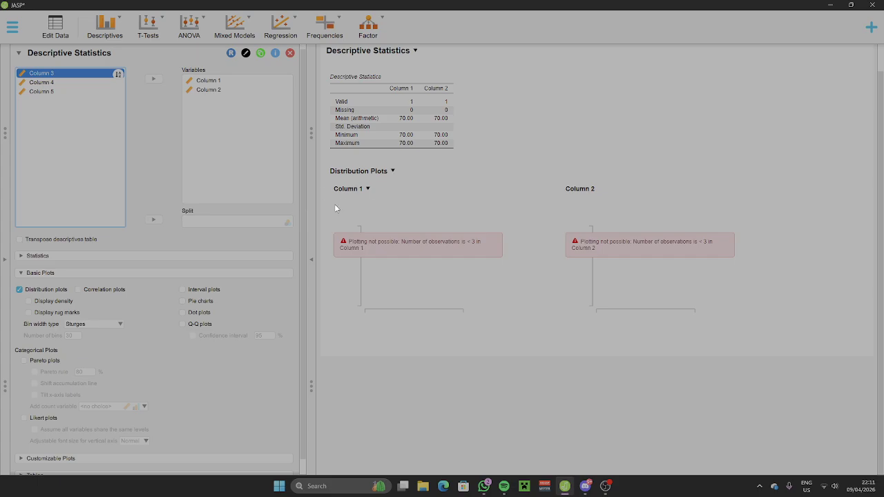
left_click_drag(42, 73, 213, 109)
left_click_drag(71, 73, 211, 98)
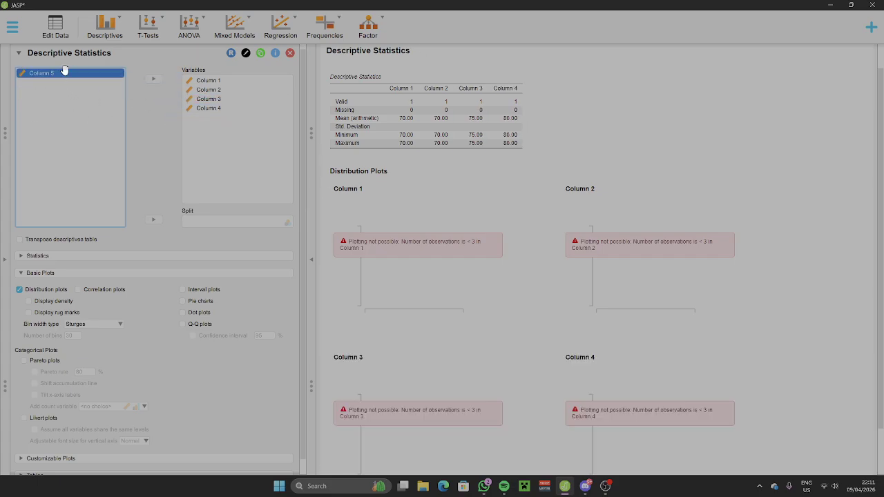
left_click_drag(65, 74, 207, 114)
Examine the descriptive statistics table and the distribution plot output for all five columns.
scroll(537, 293, "down", 3)
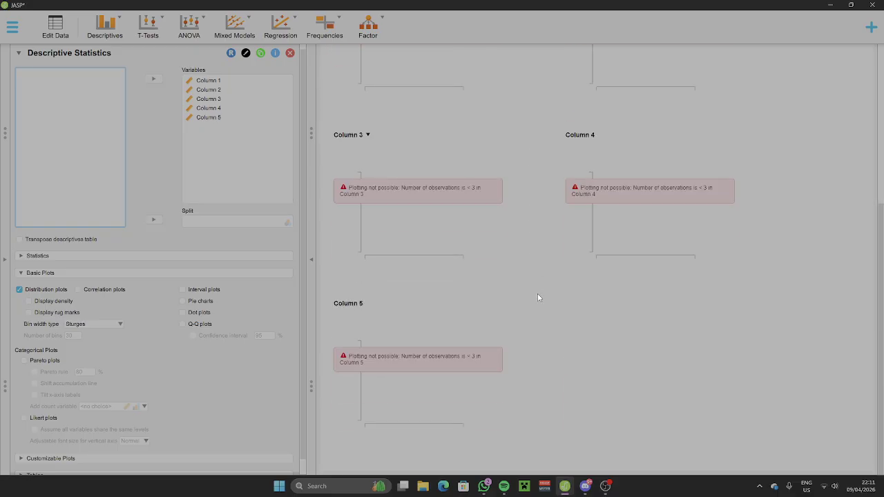
scroll(415, 218, "up", 3)
scroll(424, 208, "down", 5)
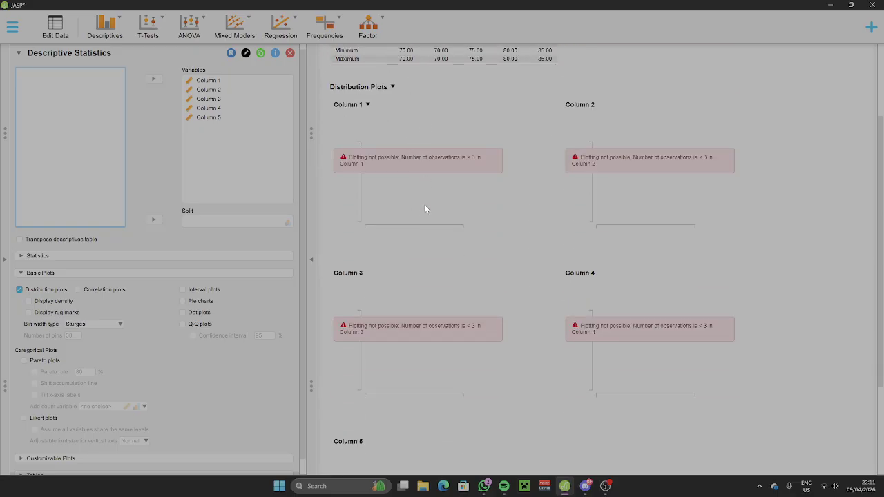
scroll(431, 237, "down", 3)
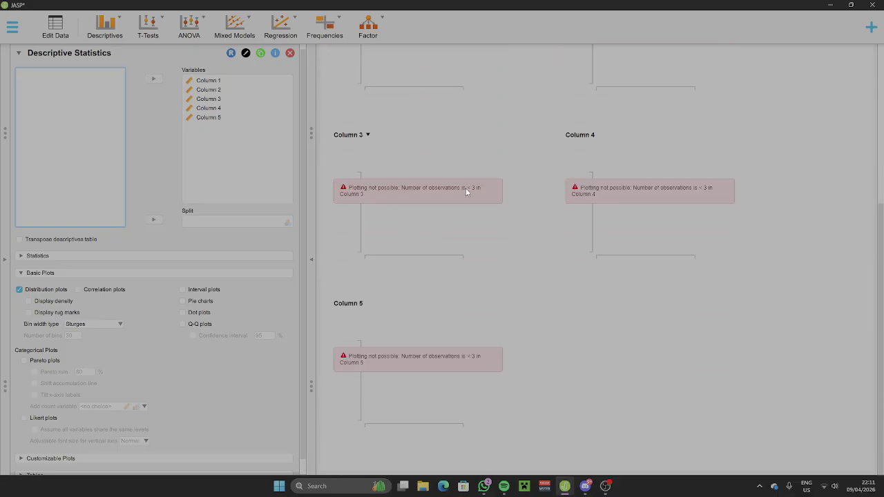
scroll(420, 180, "up", 3)
Return to editing the data and enter 80 in row 2 of Column 1.
left_click(55, 27)
double_click(117, 78)
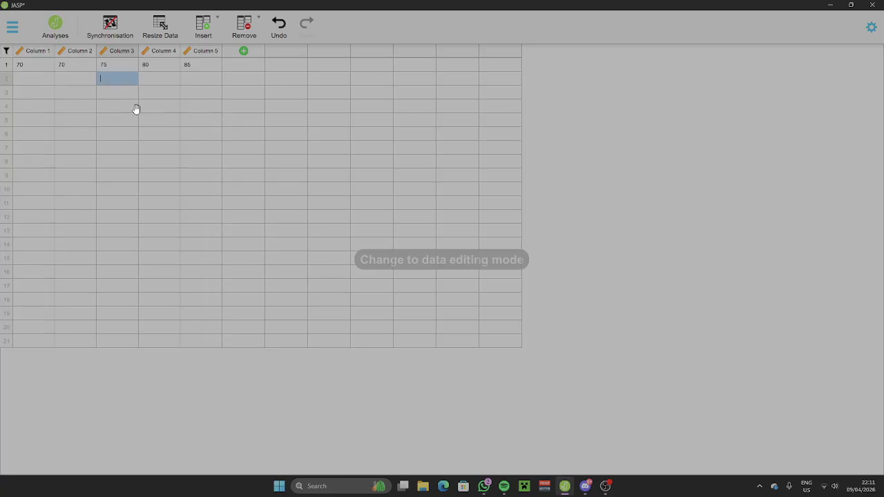
left_click(74, 117)
left_click(74, 80)
left_click(82, 109)
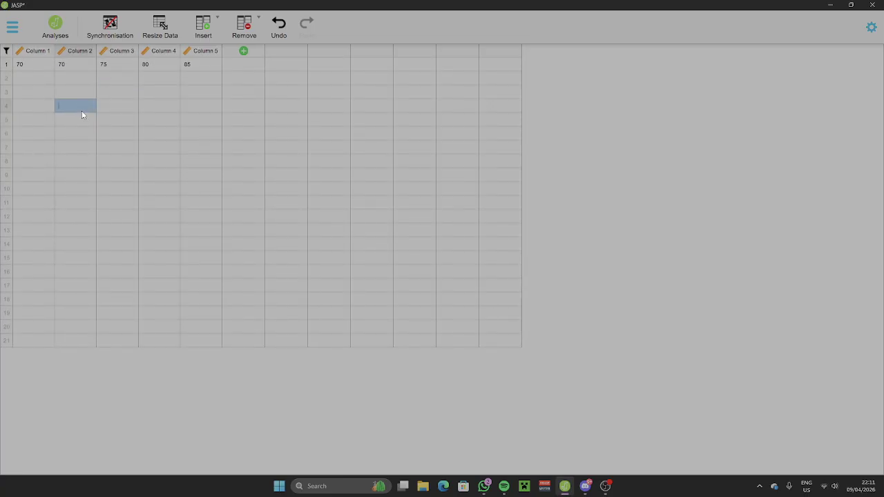
left_click(59, 79)
left_click(38, 103)
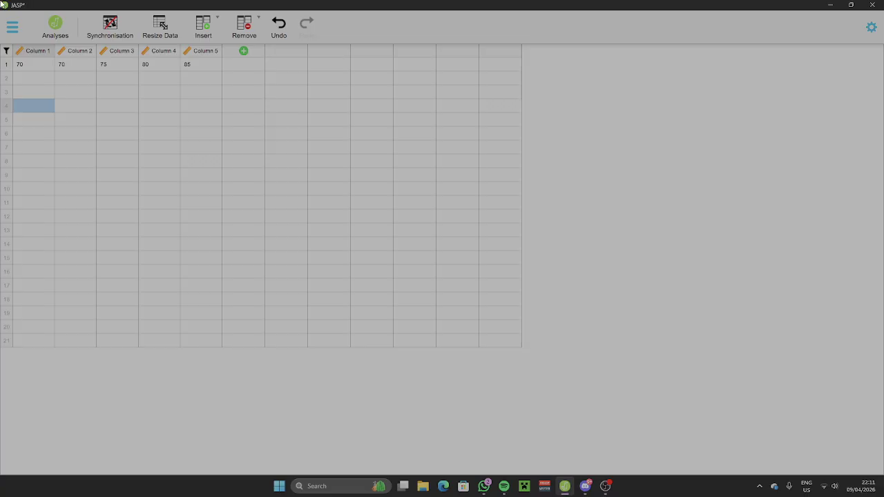
left_click(25, 79)
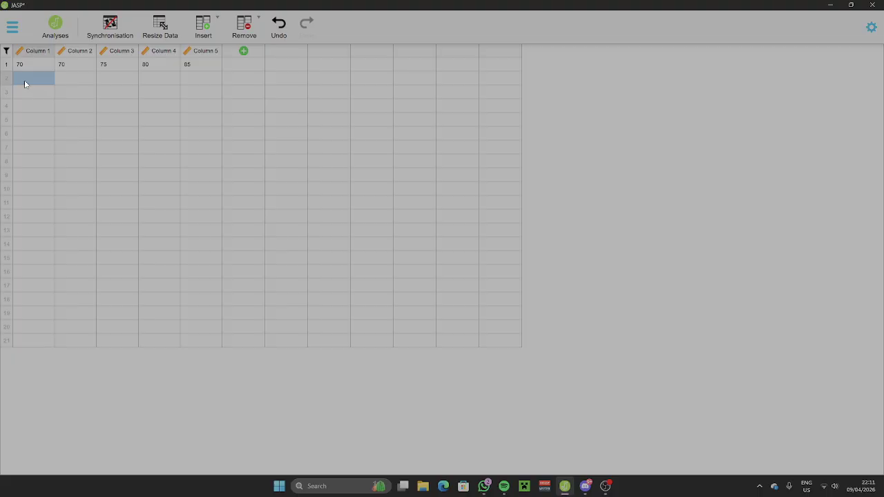
type("80")
key("Tab")
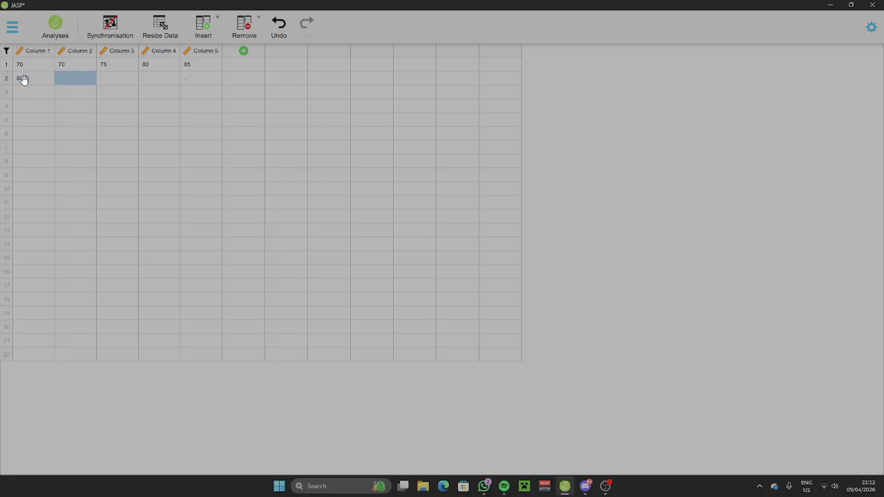
Complete row 2 by entering 85, 90, 90 and 100 in Columns 2 to 5.
type("85")
key("Tab")
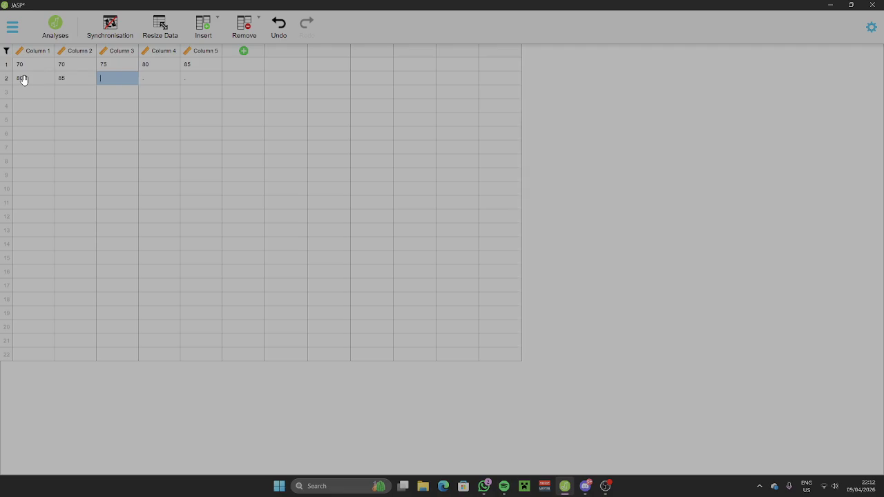
type("90")
key("Tab")
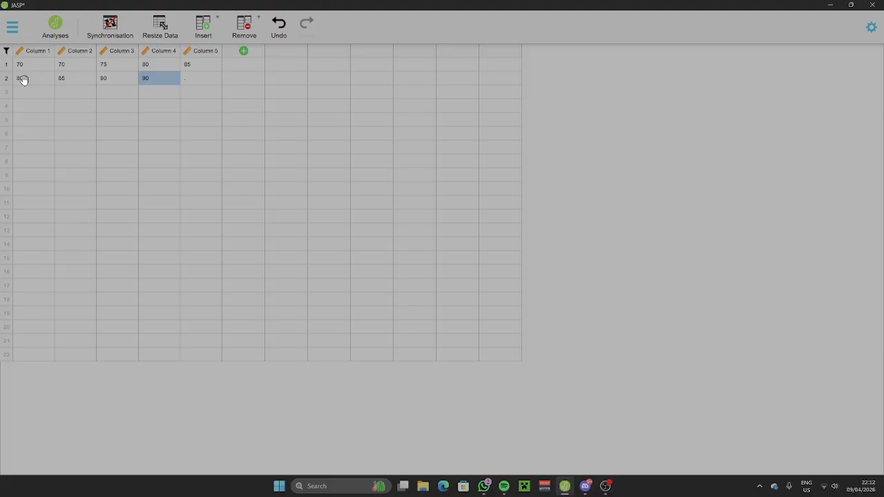
key("Tab")
type("100")
key("Return")
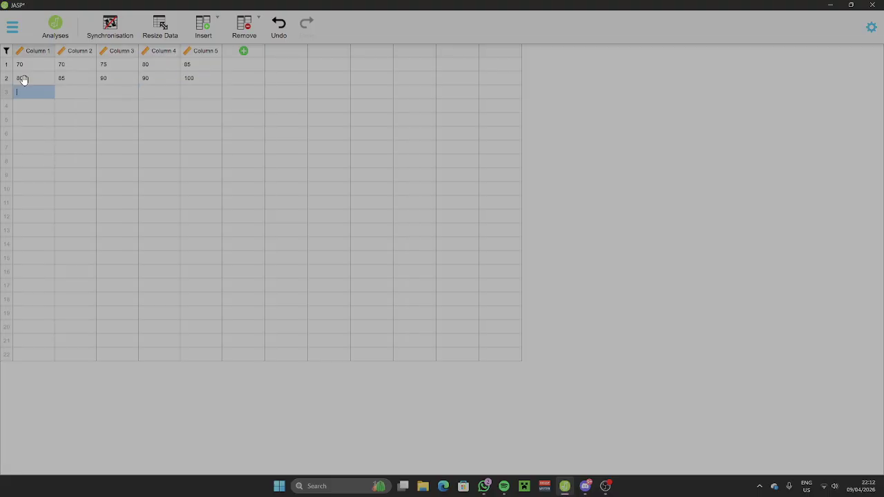
Fill row 3 with 105, 110, 110, 115 and 120 in Columns 1 to 5.
type("105")
key("Tab")
type("110")
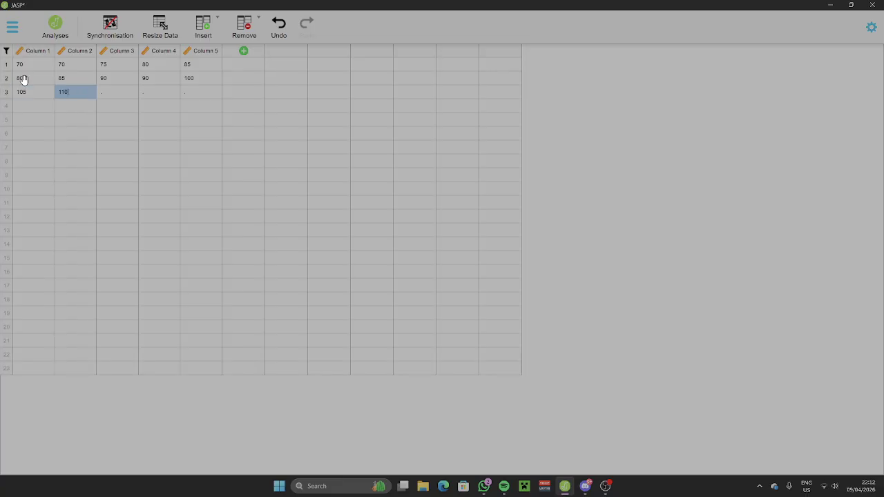
key("Tab")
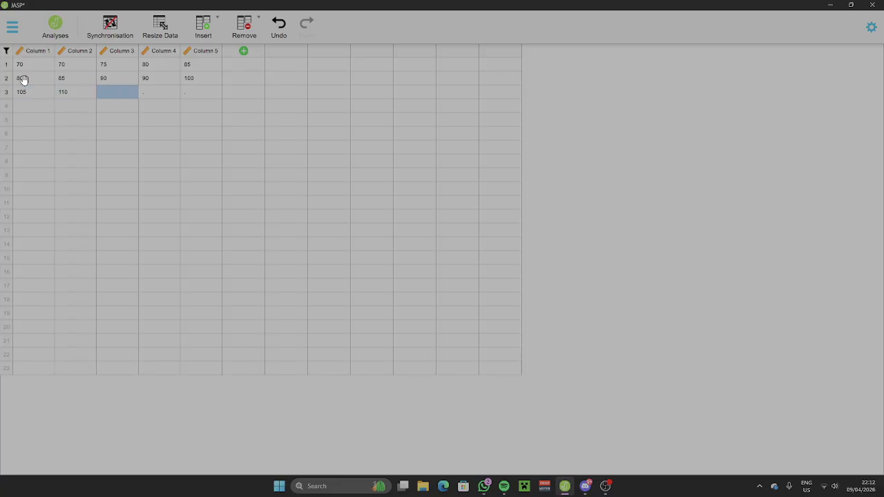
type("110")
key("Tab")
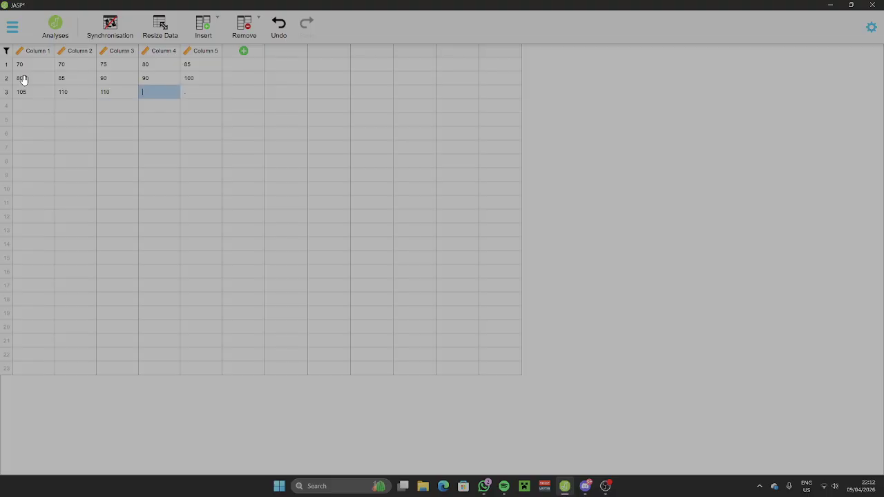
key("Tab")
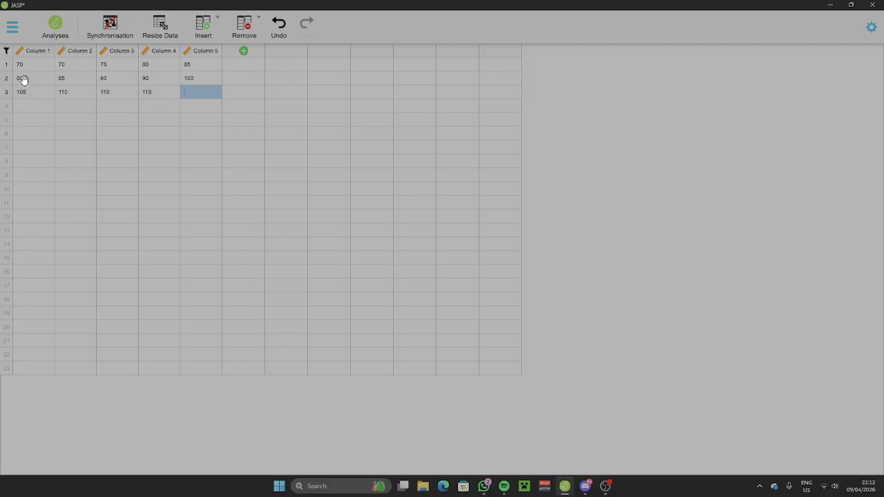
type("120")
left_click(114, 79)
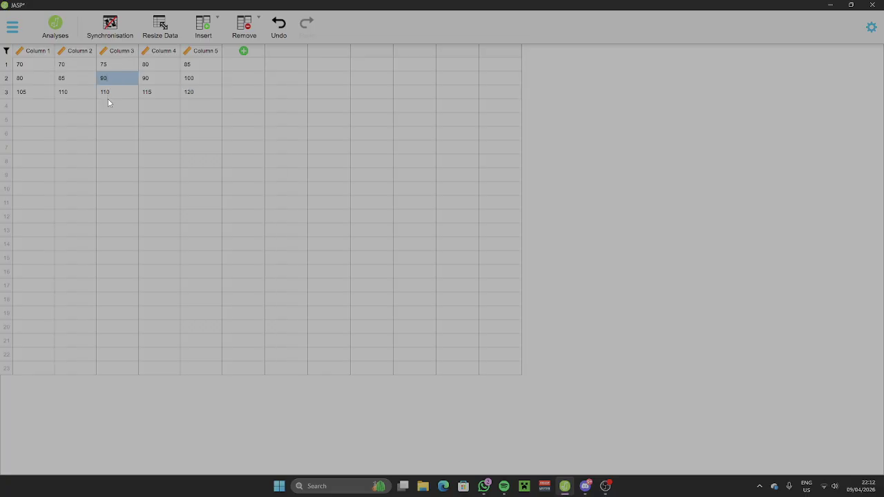
left_click(74, 92)
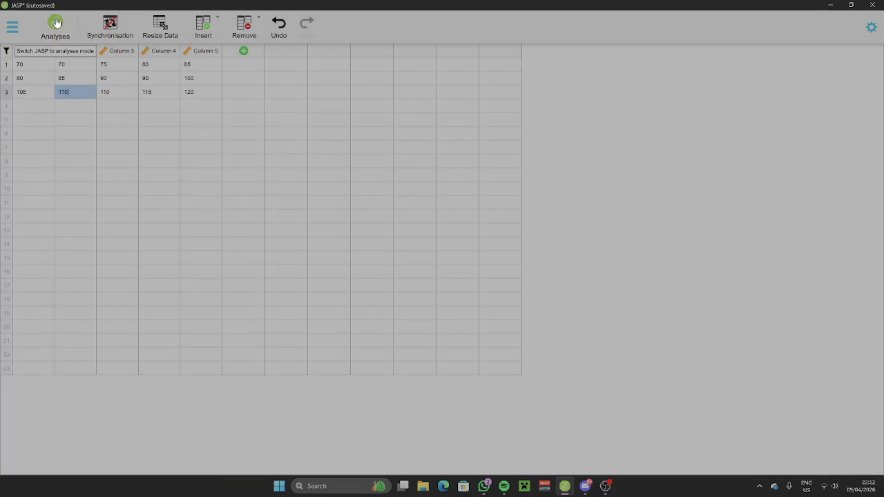
Switch back to the analysis and examine the updated descriptive statistics table and the distribution plots of all five columns.
left_click(56, 22)
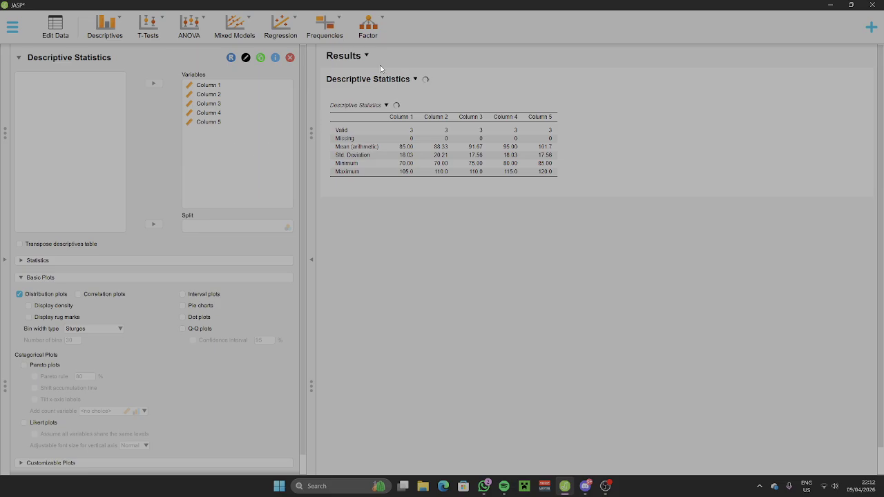
scroll(372, 261, "down", 1)
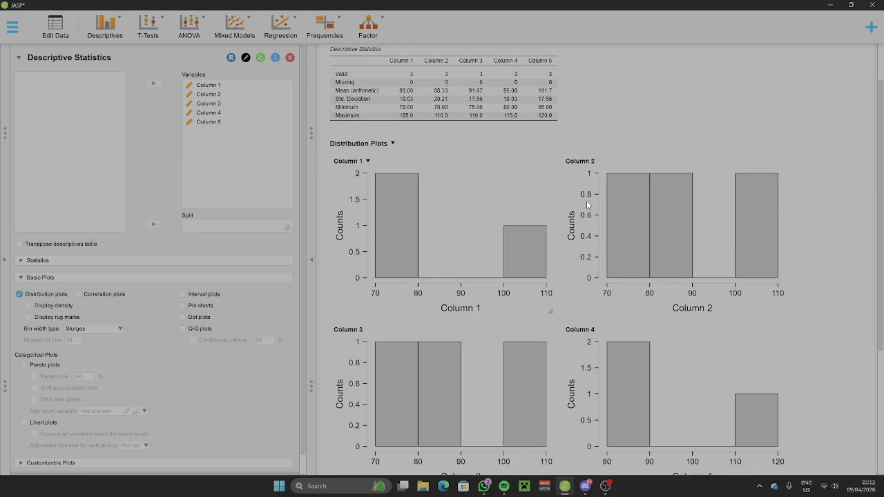
scroll(587, 200, "down", 4)
scroll(453, 206, "up", 4)
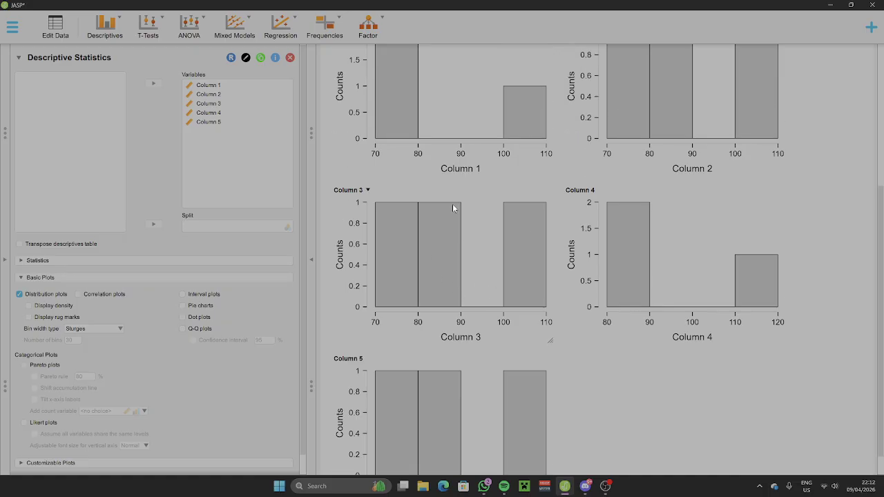
scroll(546, 205, "down", 3)
scroll(547, 205, "down", 1)
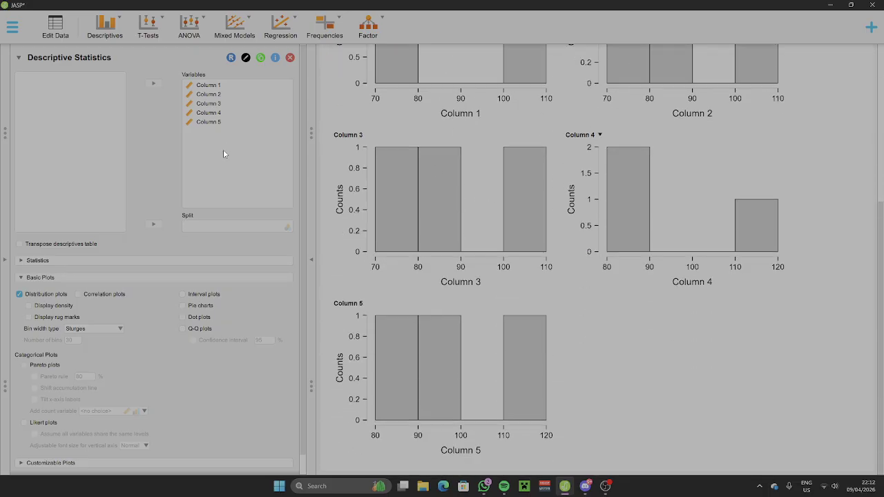
scroll(521, 212, "up", 2)
scroll(522, 200, "down", 2)
scroll(522, 207, "up", 3)
scroll(525, 204, "up", 1)
scroll(515, 200, "down", 5)
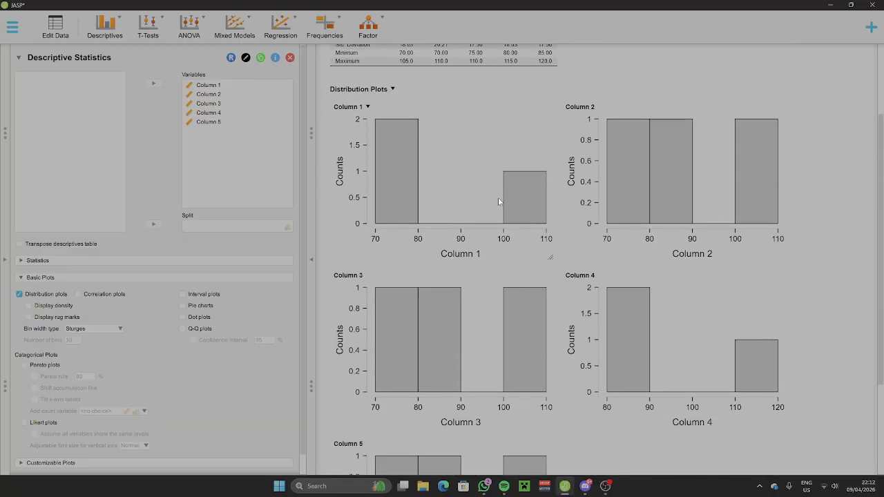
scroll(498, 197, "up", 3)
Reveal the data table beside the Descriptive Statistics options and the results.
left_click(50, 24)
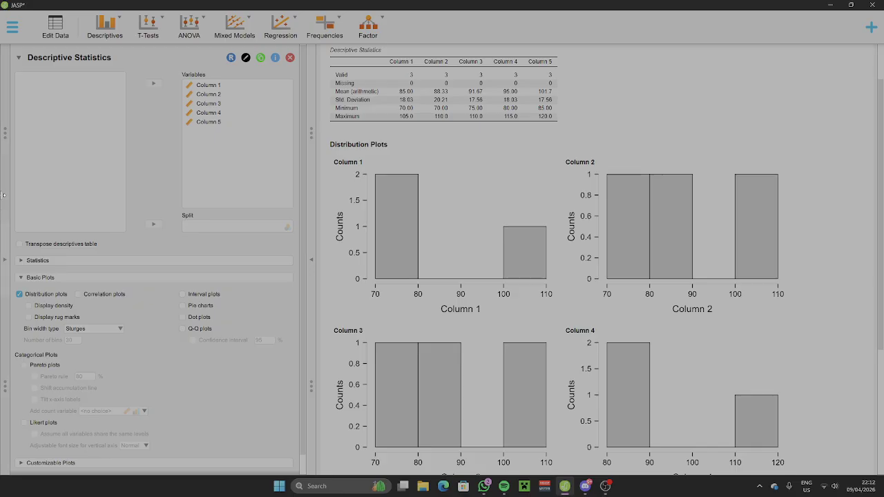
left_click_drag(5, 136, 238, 114)
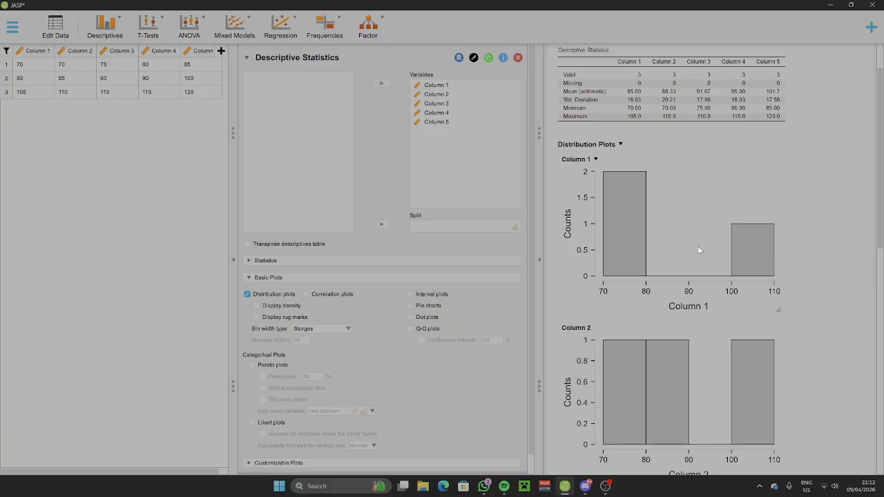
Enable the density display for the distribution plots and look through the resulting curves.
scroll(305, 328, "down", 1)
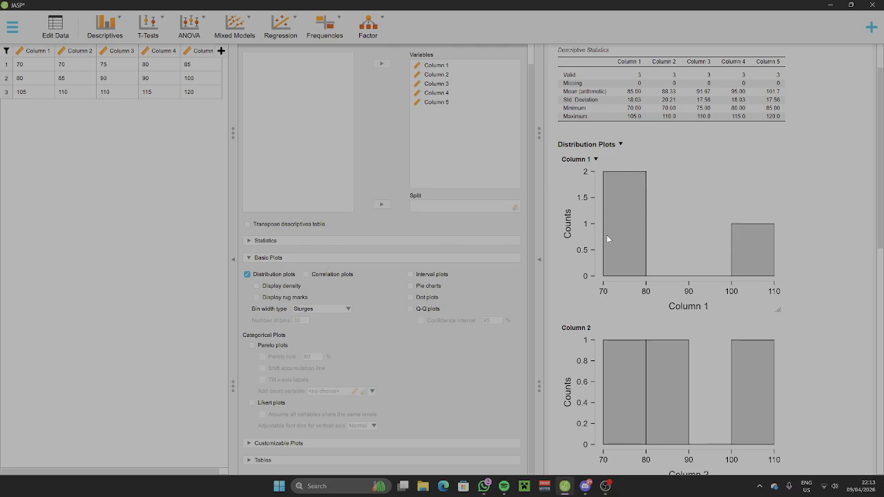
left_click(257, 286)
scroll(780, 248, "down", 1)
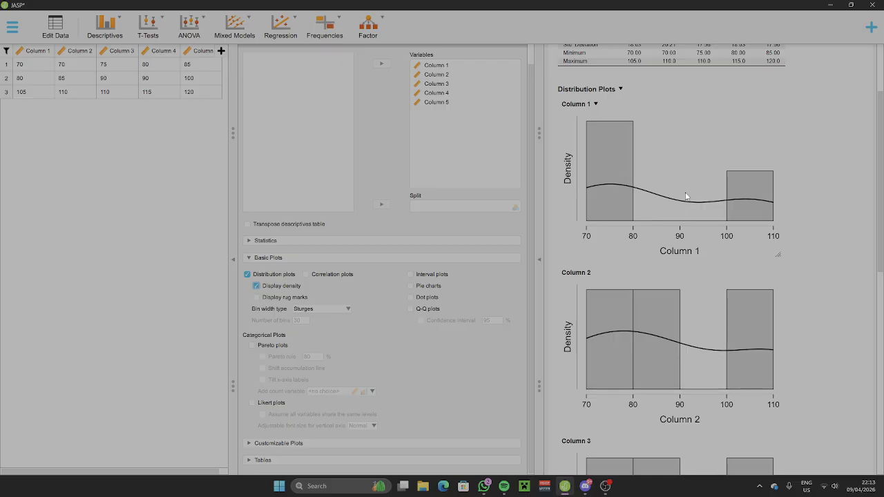
scroll(680, 203, "down", 1)
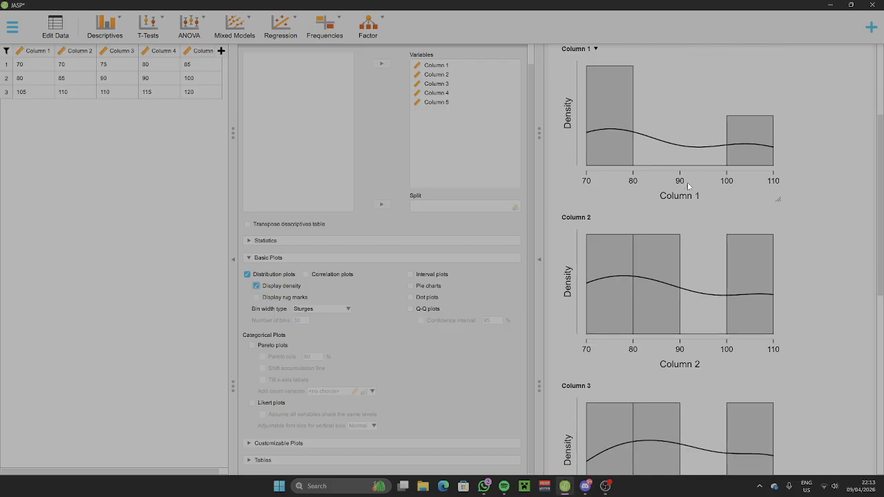
scroll(683, 193, "down", 2)
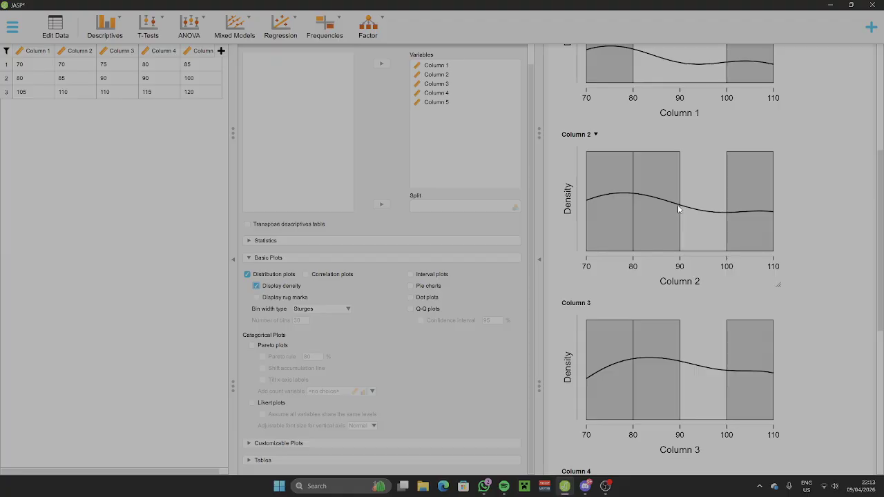
scroll(623, 190, "down", 2)
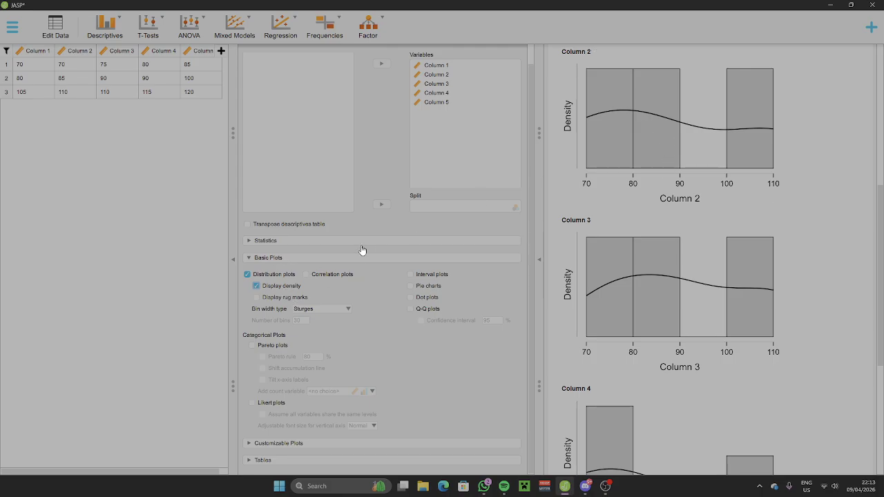
scroll(628, 129, "up", 1)
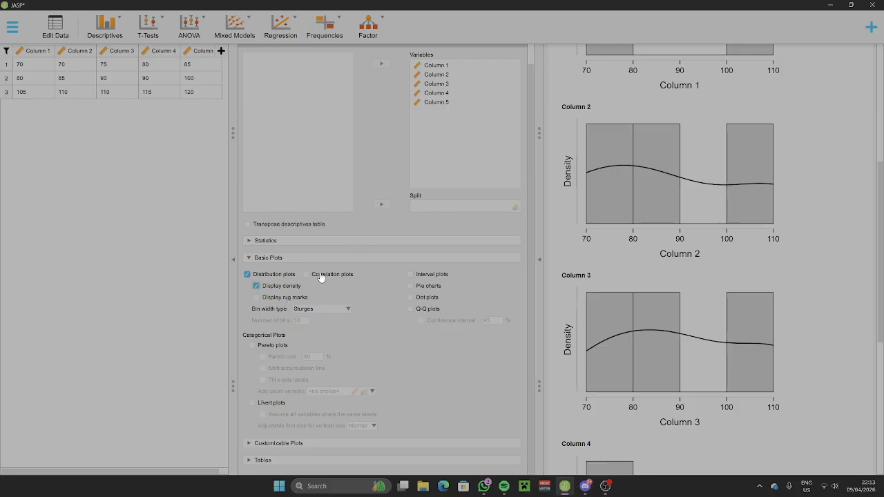
Turn the density display off and on again to compare the distribution plots with and without curves.
left_click(256, 286)
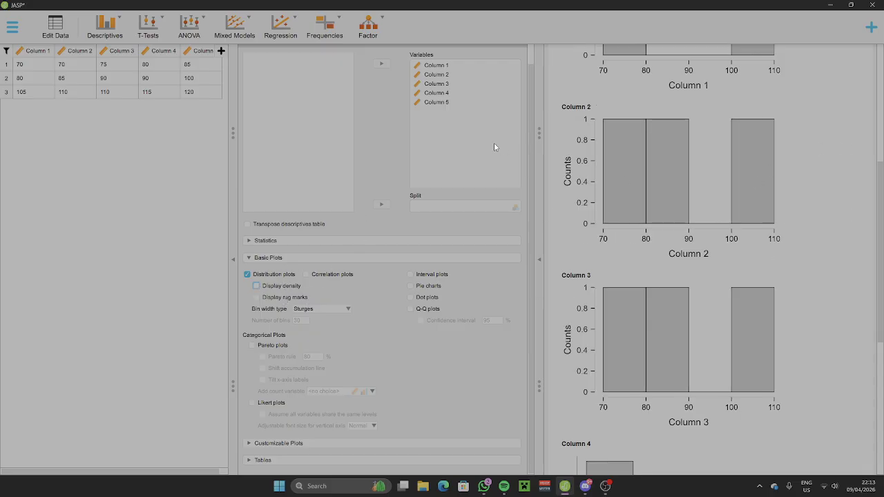
left_click(256, 286)
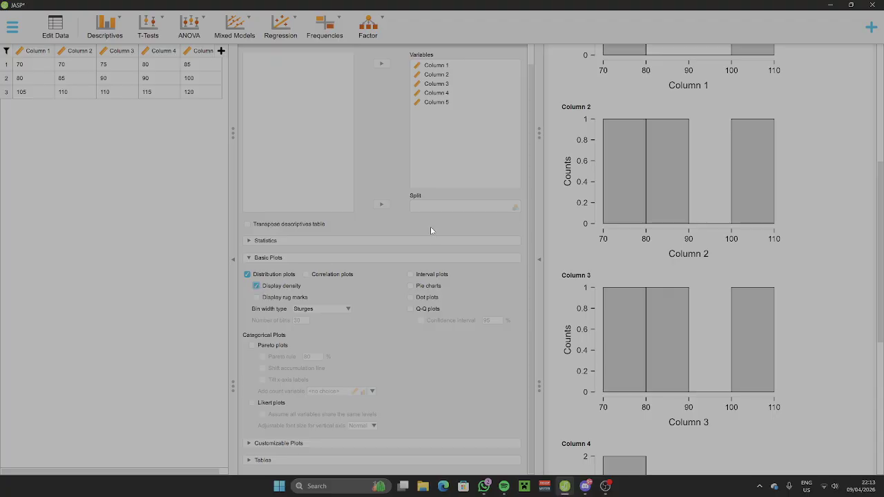
scroll(414, 332, "up", 1)
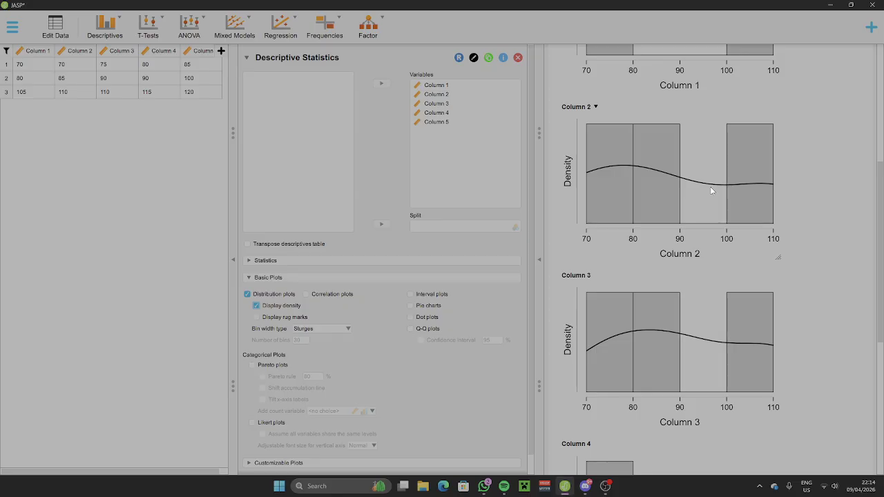
Examine the histograms and density curves of the individual columns in the distribution plot output.
scroll(723, 188, "down", 2)
scroll(724, 188, "down", 2)
scroll(712, 203, "up", 10)
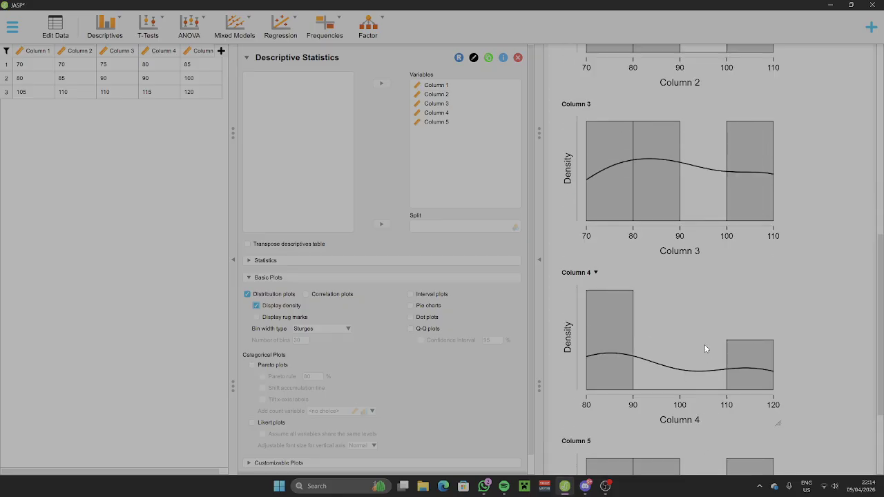
scroll(712, 252, "down", 2)
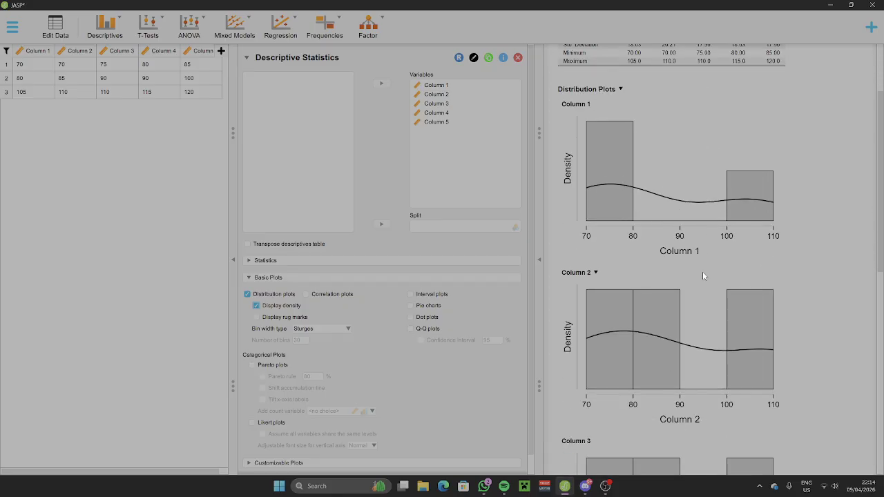
scroll(688, 190, "down", 1)
scroll(687, 185, "down", 2)
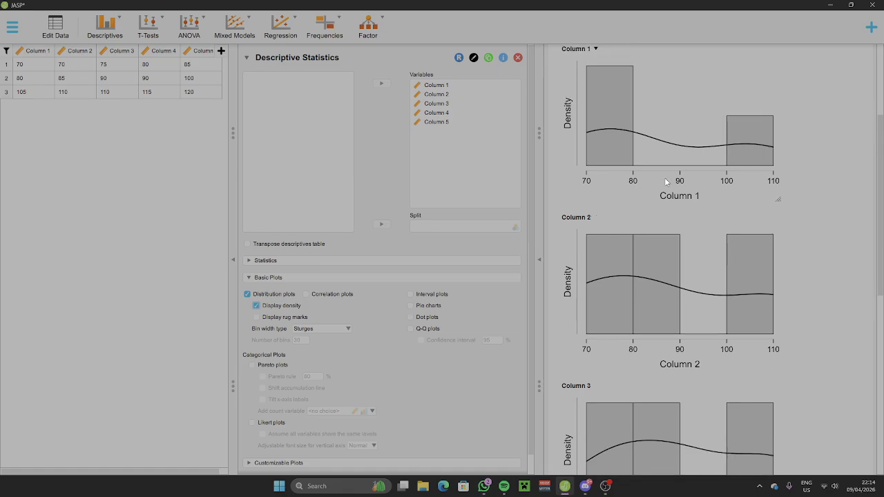
scroll(649, 206, "up", 1)
scroll(649, 206, "down", 1)
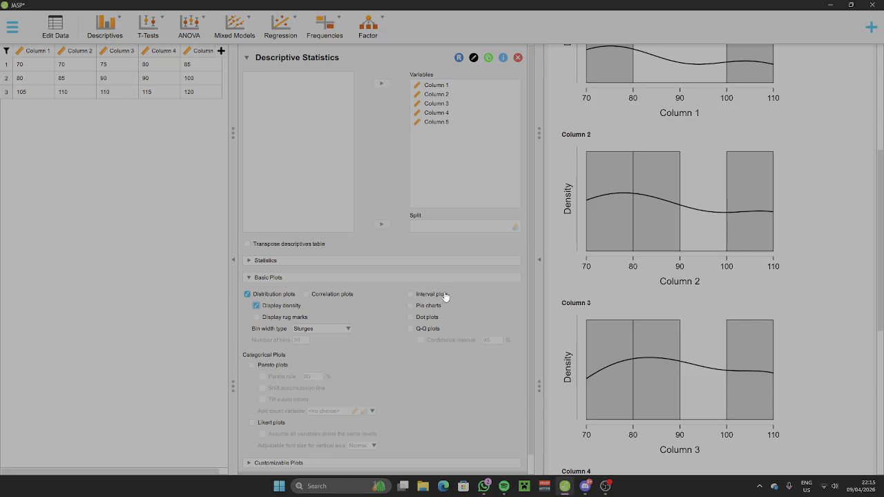
scroll(446, 290, "down", 1)
scroll(568, 263, "down", 3)
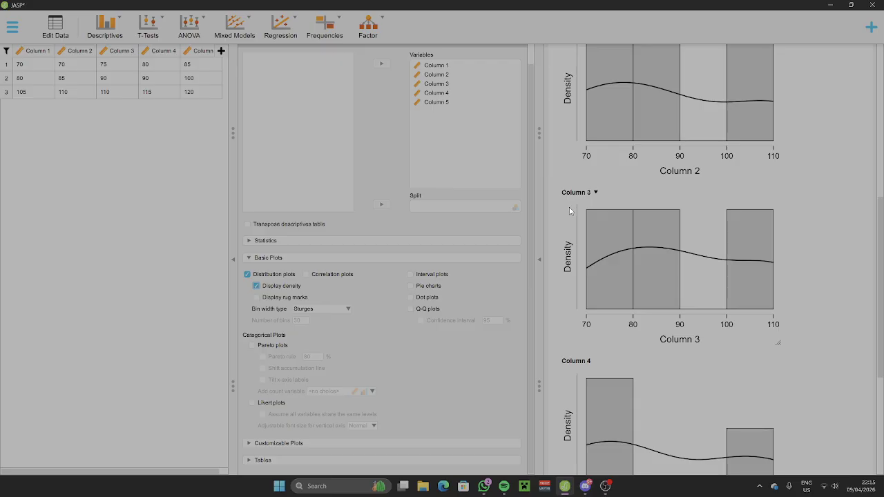
Enable interval plots for the five variables and look through the resulting plots.
left_click(413, 279)
scroll(755, 191, "down", 4)
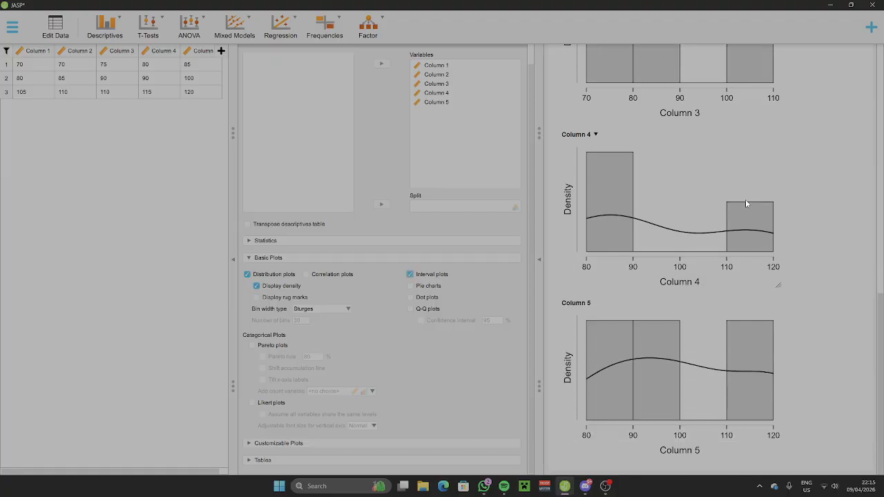
scroll(745, 198, "down", 6)
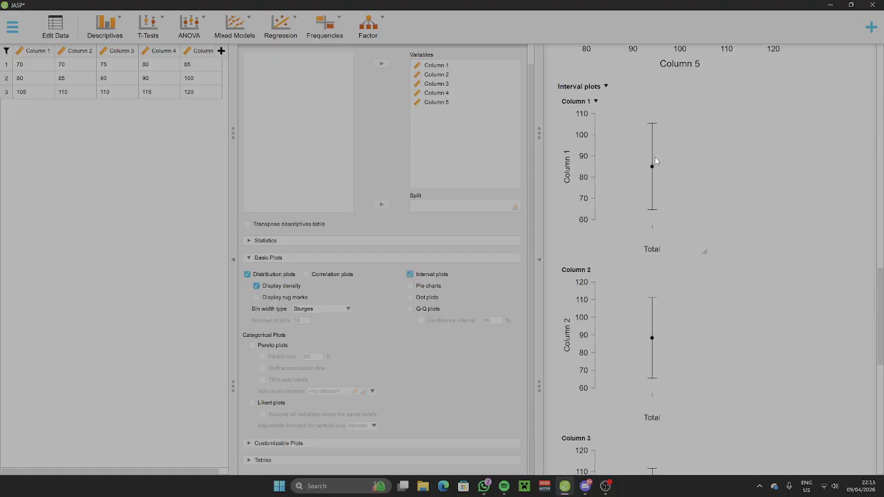
scroll(652, 165, "down", 1)
scroll(649, 176, "up", 1)
scroll(619, 157, "down", 3)
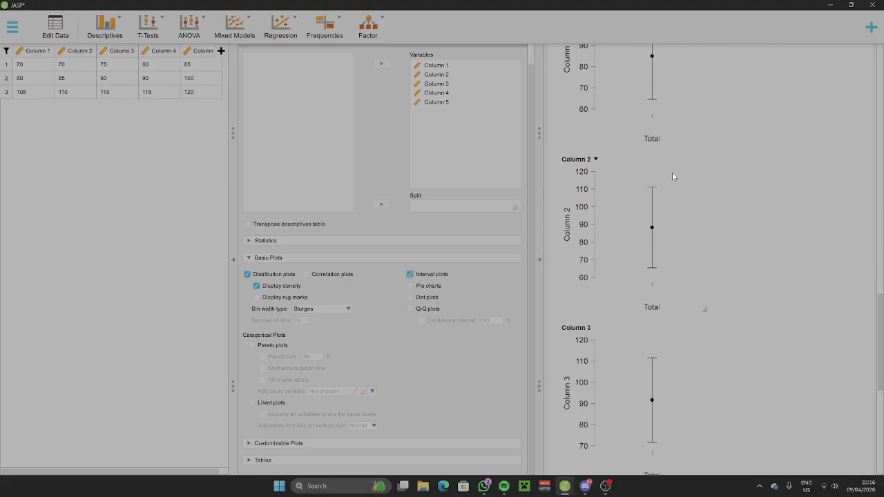
scroll(670, 179, "down", 5)
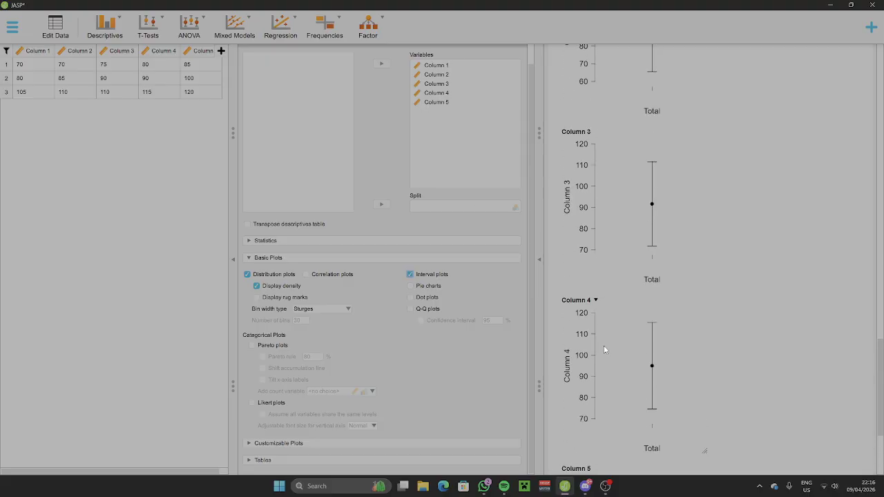
Compare the interval plots of the five columns with one another and with the Column 5 distribution plot.
scroll(613, 211, "up", 8)
scroll(479, 157, "up", 1)
scroll(734, 186, "down", 10)
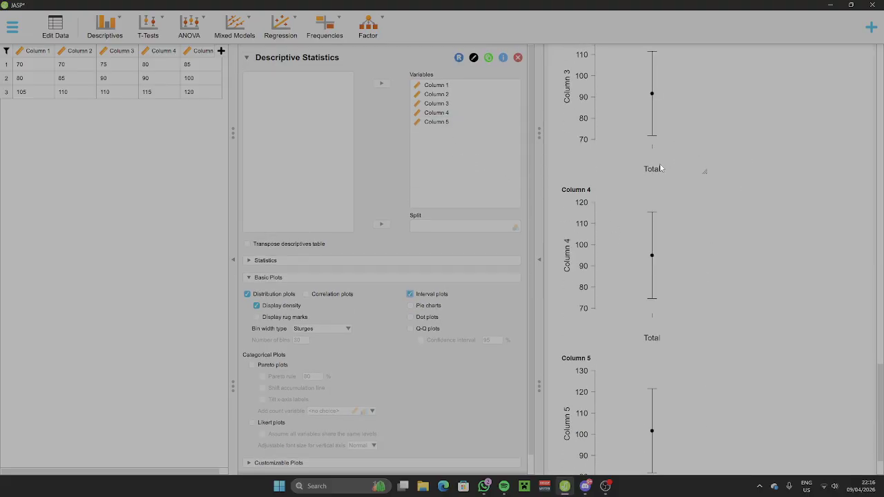
scroll(621, 192, "up", 7)
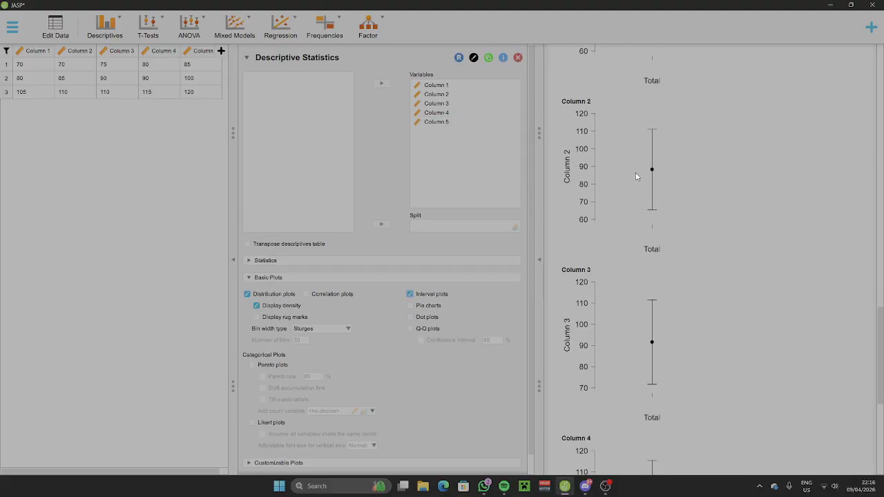
scroll(601, 207, "down", 8)
scroll(690, 97, "up", 9)
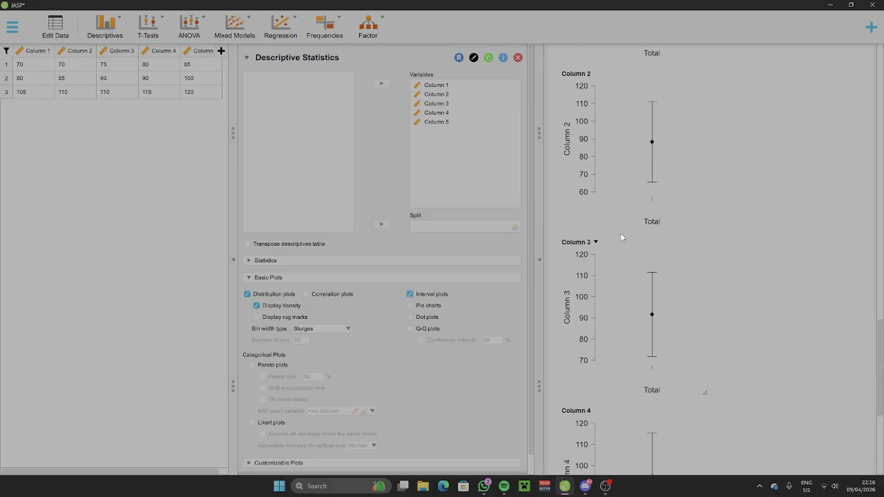
scroll(621, 237, "up", 9)
scroll(620, 168, "down", 6)
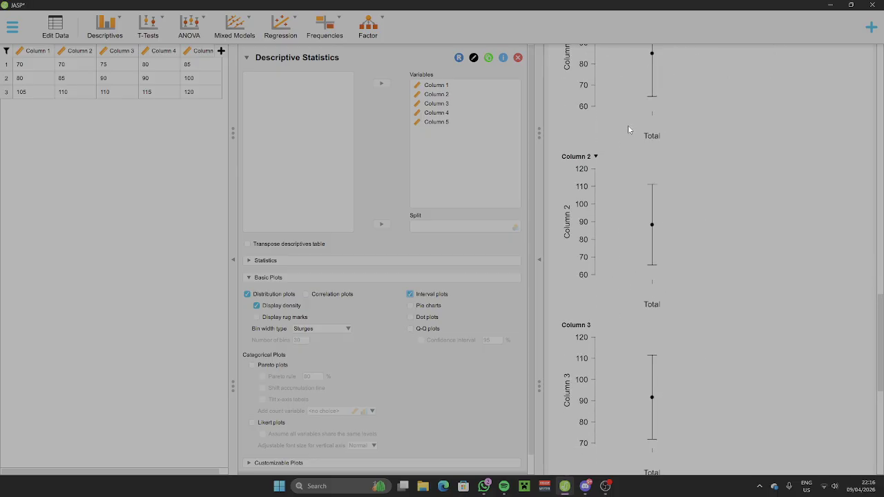
scroll(602, 185, "up", 6)
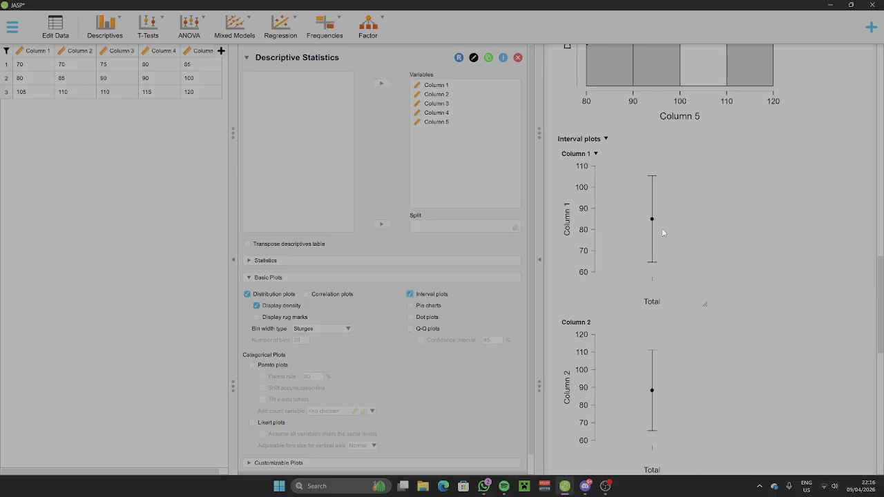
scroll(598, 198, "up", 2)
scroll(625, 149, "down", 6)
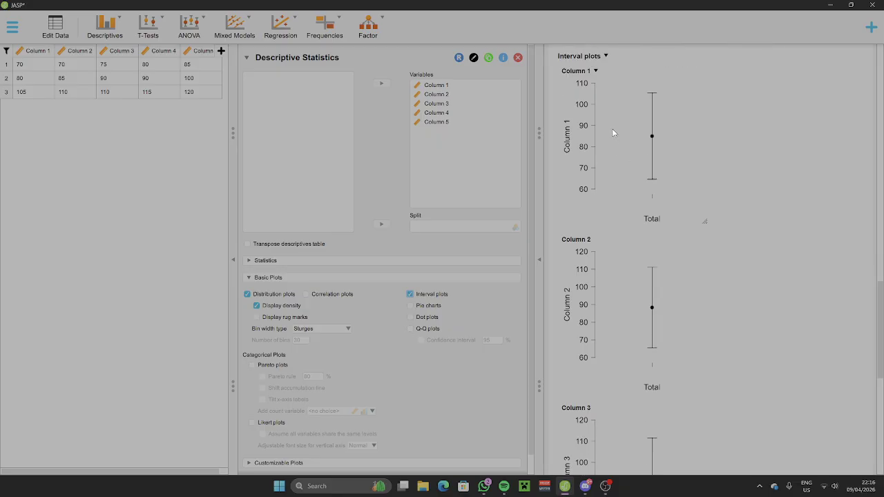
scroll(656, 193, "up", 9)
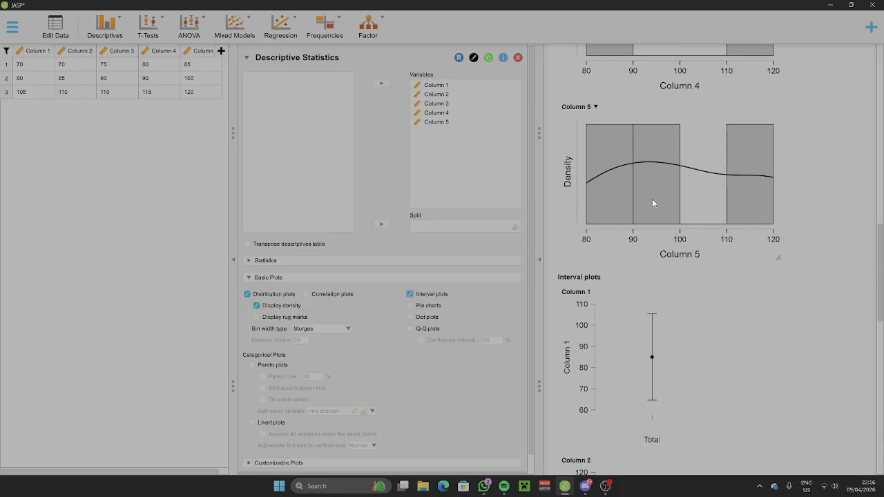
scroll(651, 199, "down", 6)
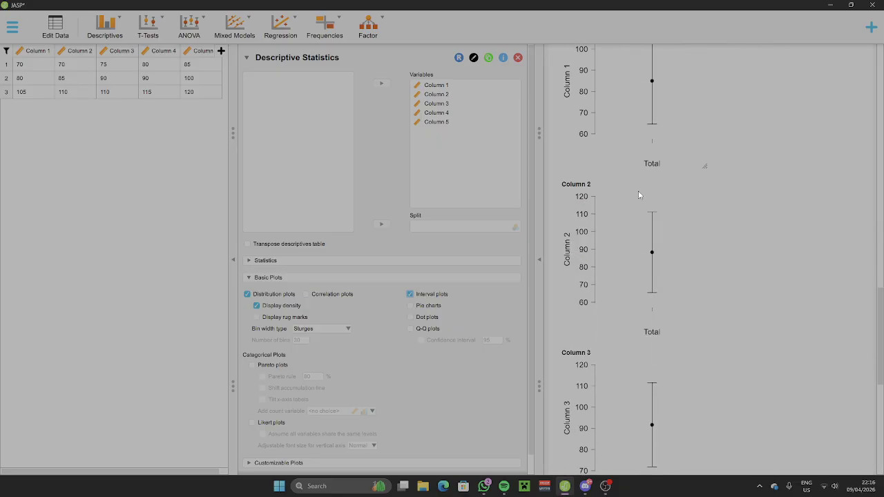
Examine the centre points and upper and lower limits in the interval plots of Columns 1 to 5.
scroll(636, 200, "up", 1)
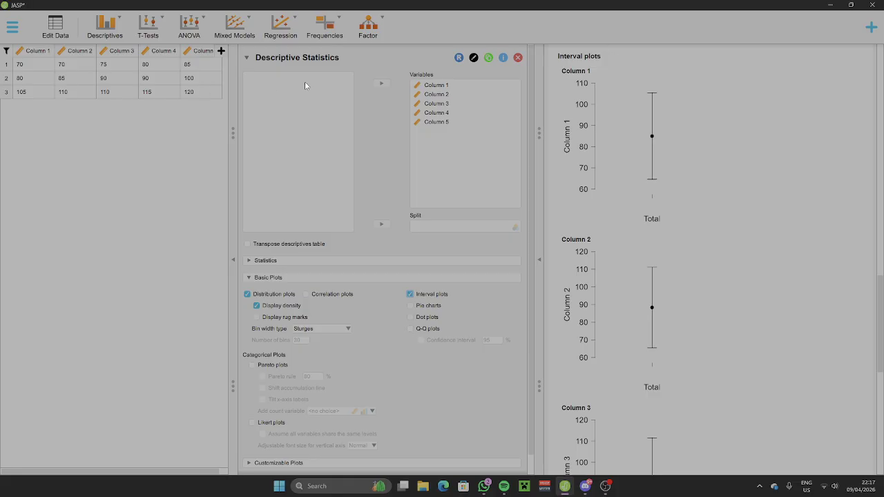
scroll(634, 178, "down", 3)
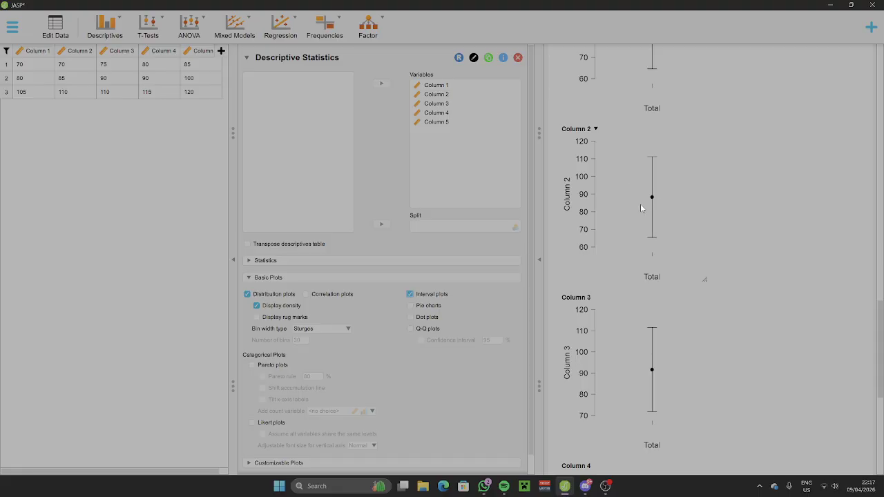
scroll(690, 253, "down", 5)
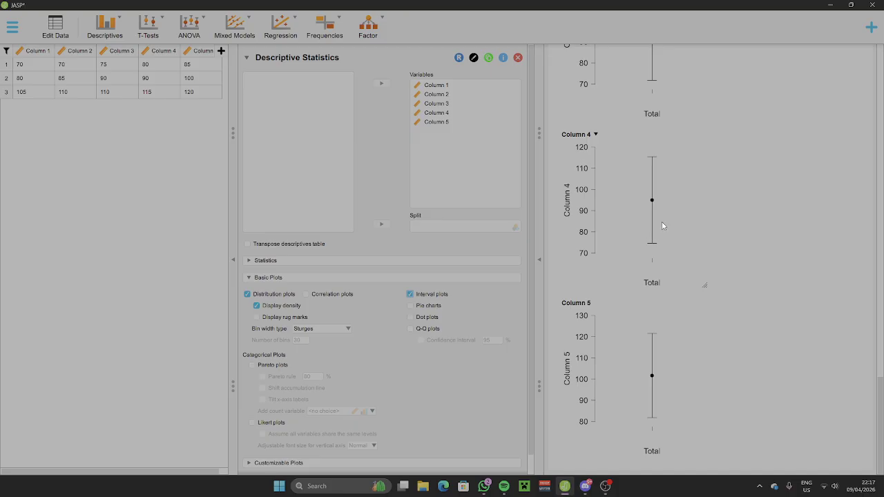
scroll(636, 175, "up", 10)
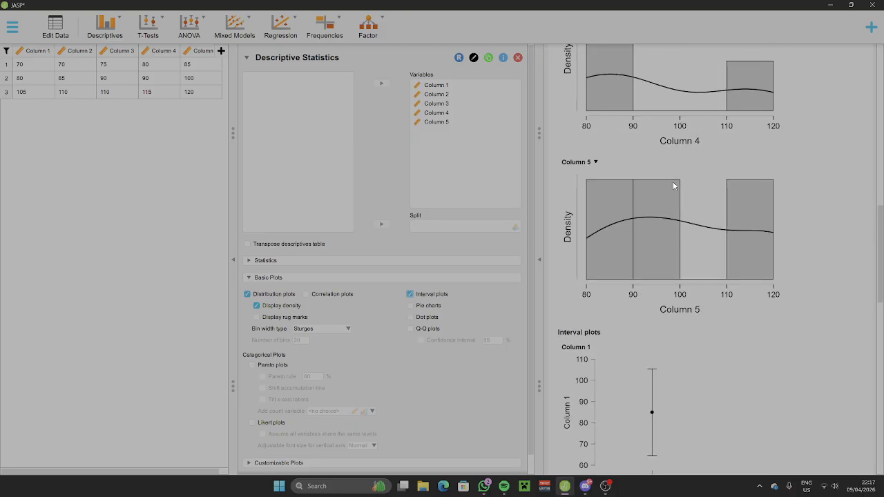
scroll(672, 184, "down", 2)
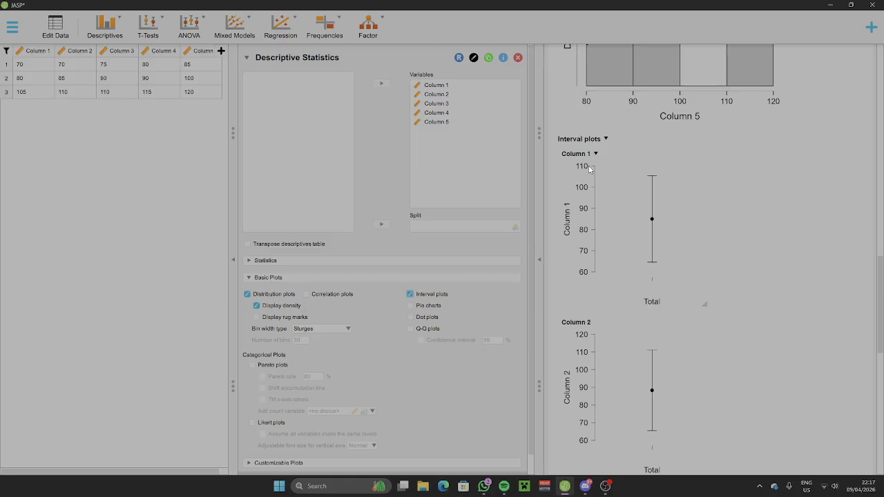
scroll(313, 329, "down", 1)
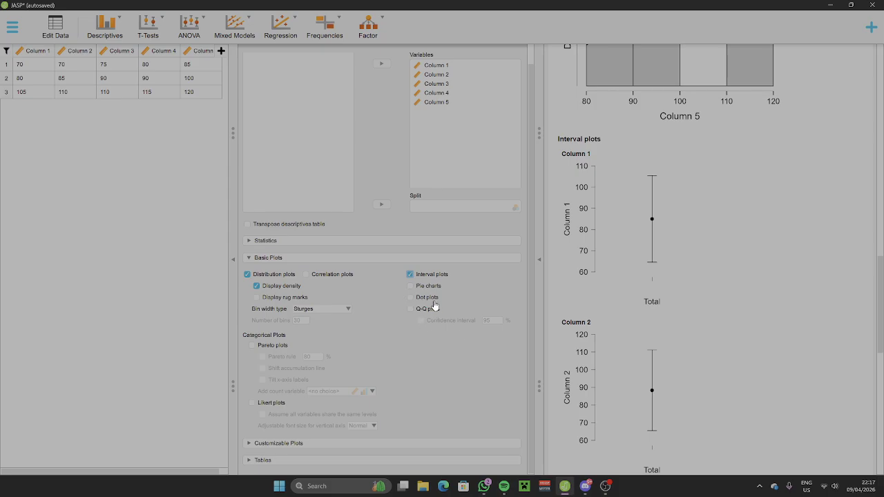
scroll(718, 195, "down", 5)
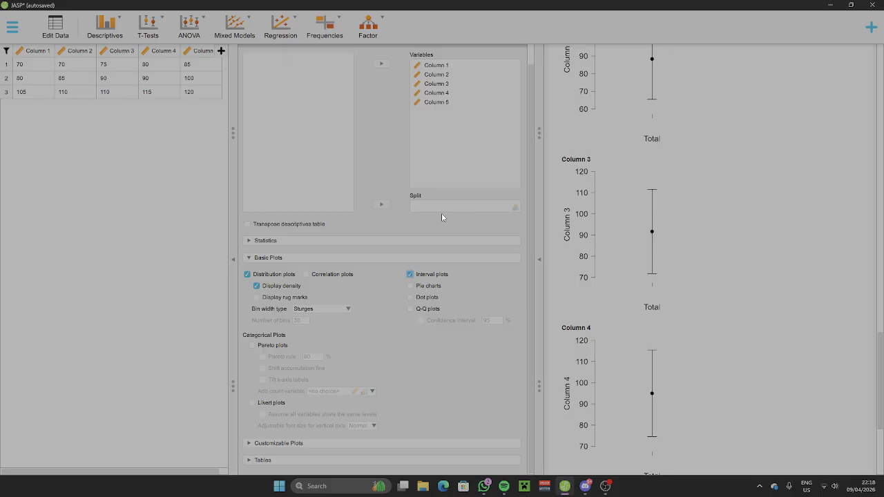
Enable Q-Q plots for the five variables and locate the Column 1 Q-Q plot in the results.
left_click(410, 309)
scroll(704, 255, "down", 3)
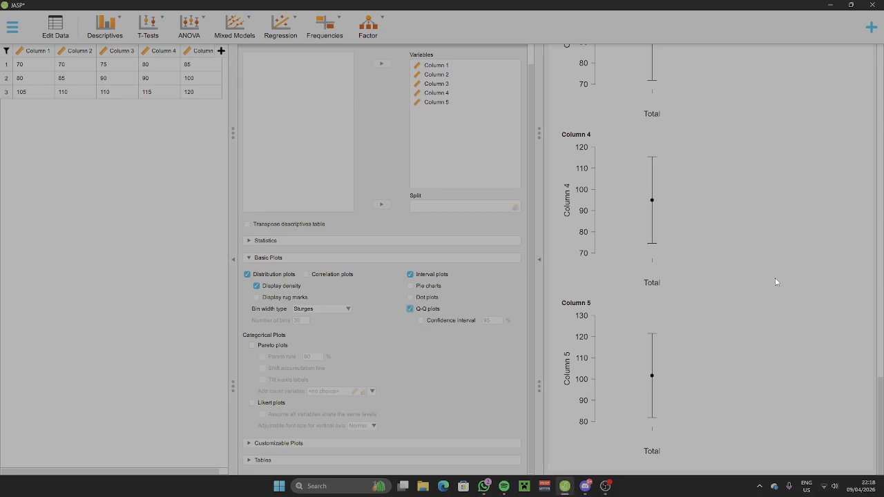
scroll(722, 251, "up", 15)
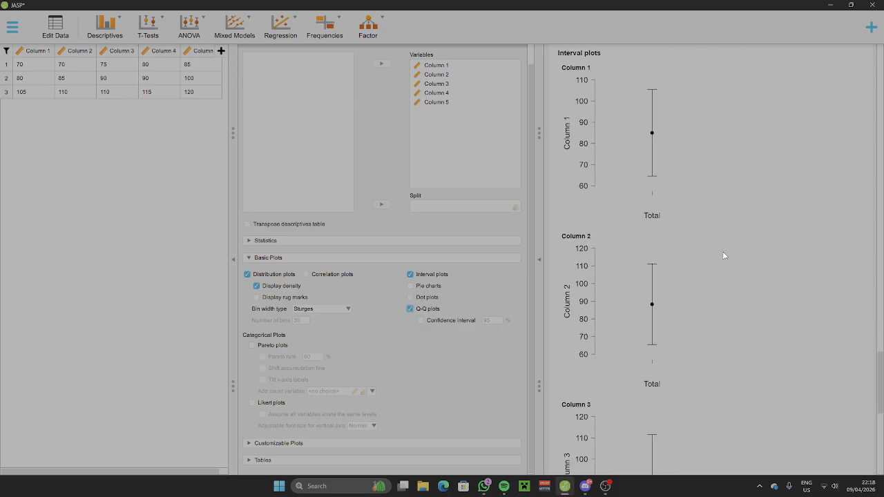
scroll(717, 193, "up", 9)
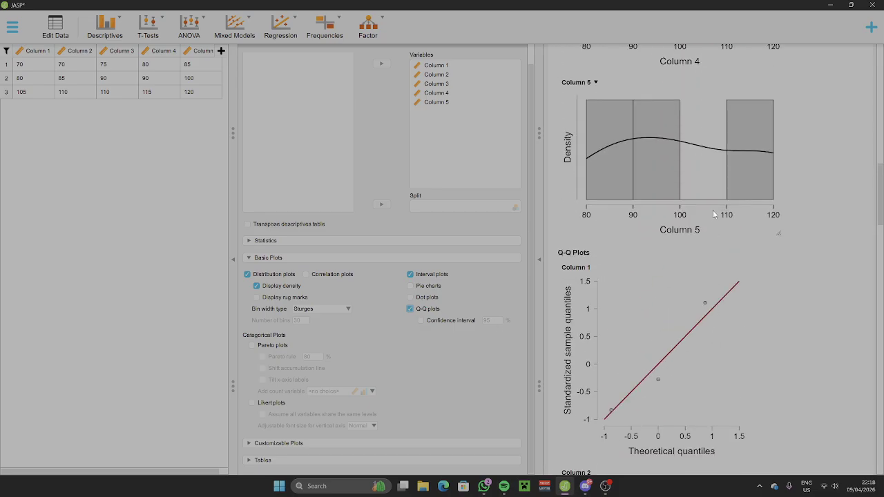
scroll(709, 206, "down", 8)
scroll(696, 178, "up", 3)
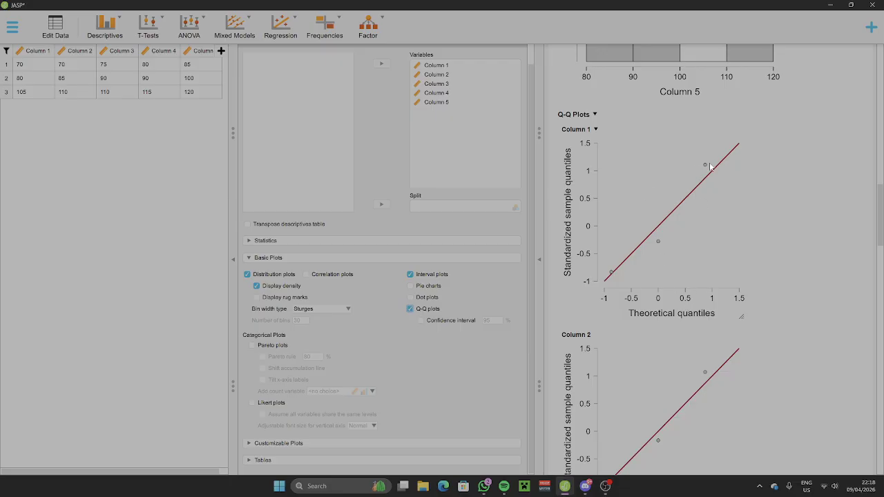
Examine how the points lie relative to the diagonal line in the Q-Q plots of Columns 1 to 5.
scroll(609, 281, "down", 3)
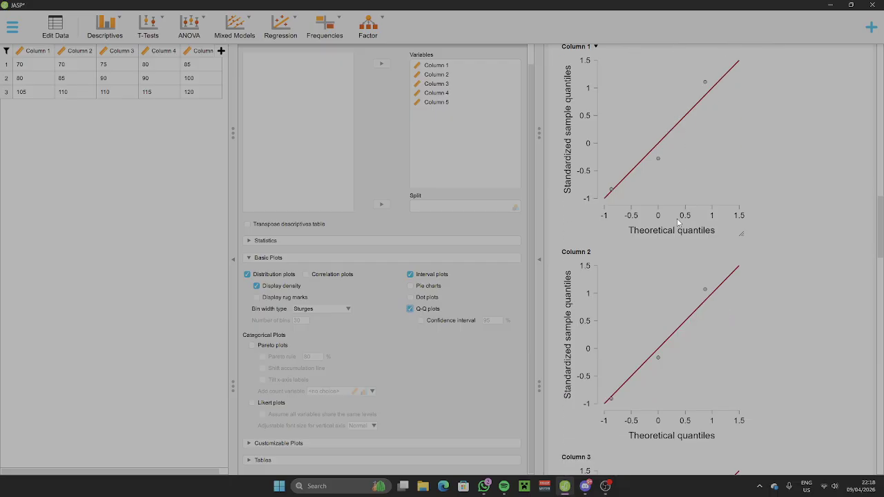
scroll(676, 232, "down", 1)
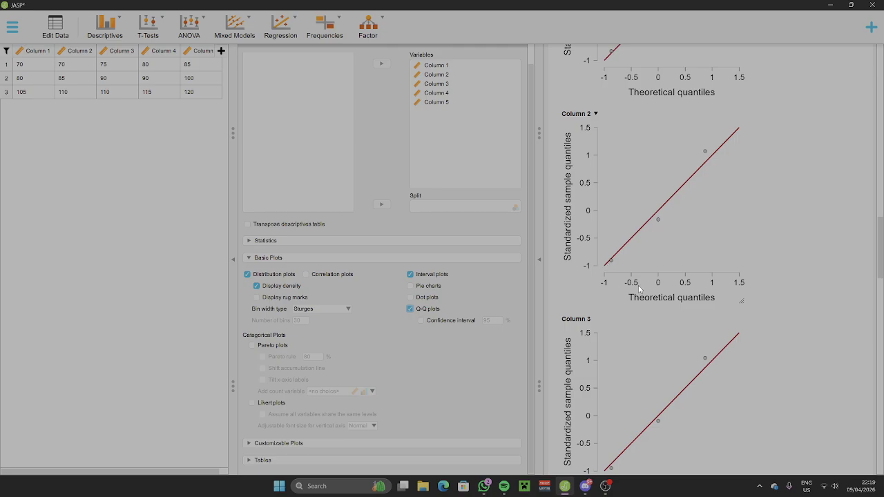
scroll(637, 238, "up", 2)
scroll(636, 244, "down", 1)
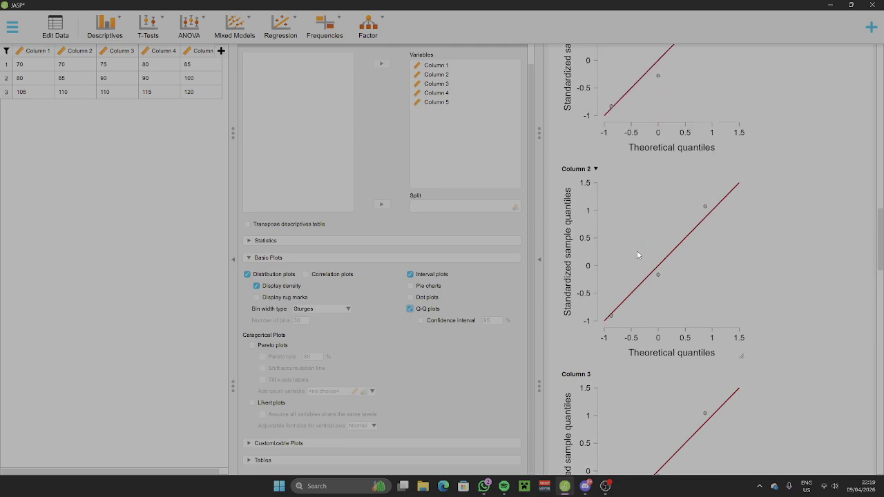
scroll(637, 252, "up", 2)
scroll(657, 251, "down", 3)
scroll(652, 255, "up", 2)
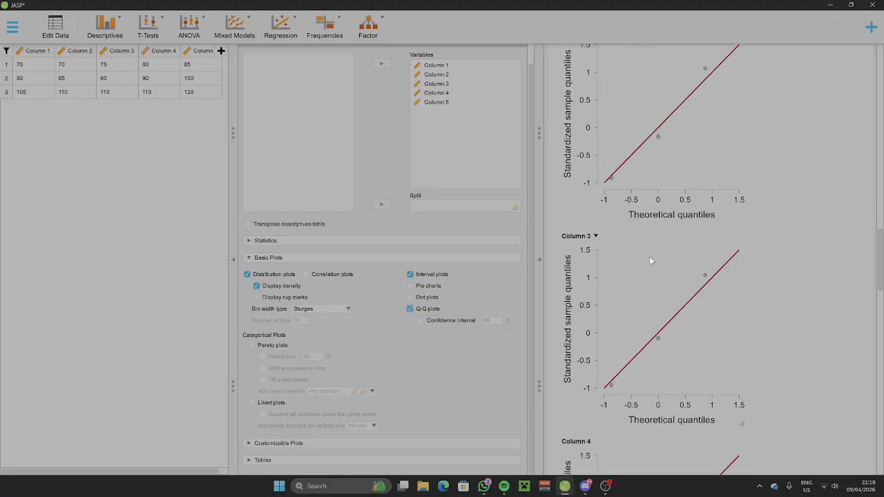
scroll(649, 256, "down", 5)
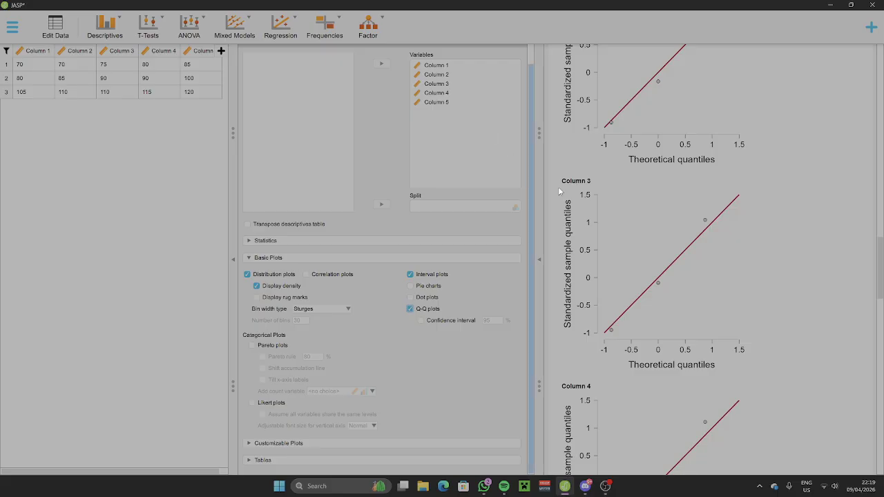
scroll(680, 243, "down", 5)
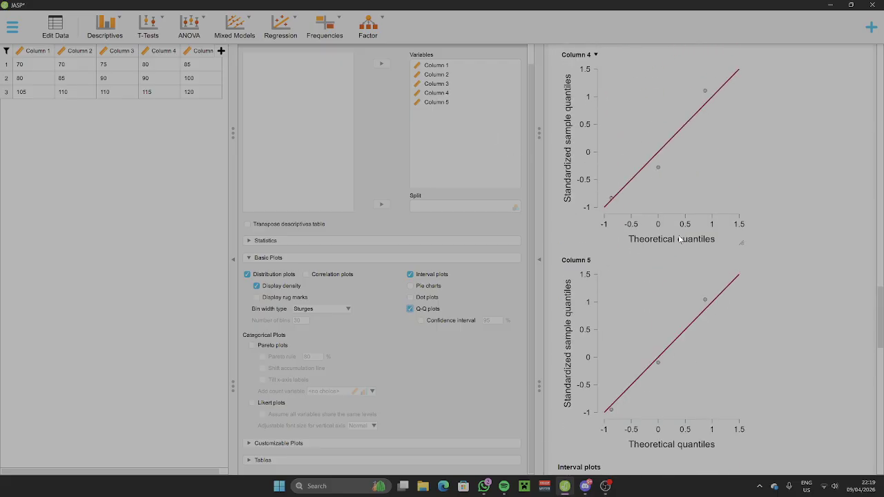
scroll(675, 233, "up", 4)
scroll(643, 118, "up", 2)
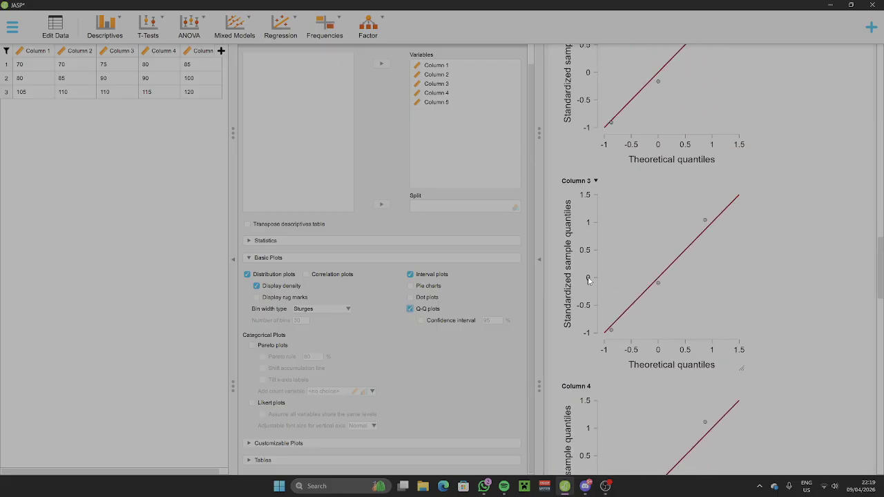
scroll(644, 199, "down", 3)
scroll(644, 197, "up", 8)
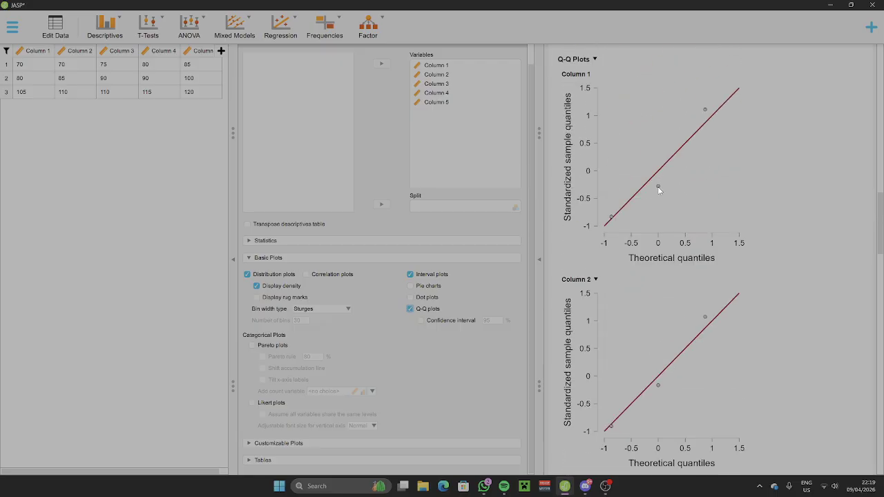
scroll(625, 177, "up", 1)
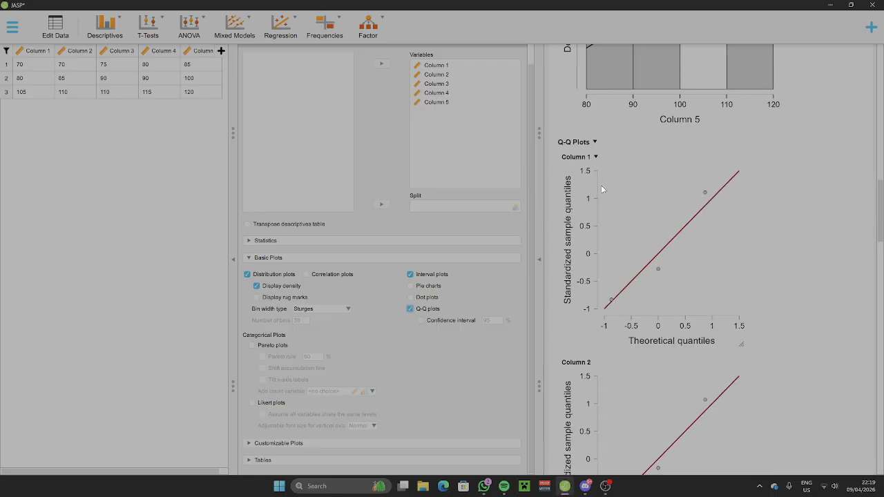
Enable dot plots for the five variables and look at the dot plots of Columns 1 and 2.
left_click(410, 297)
scroll(757, 210, "down", 12)
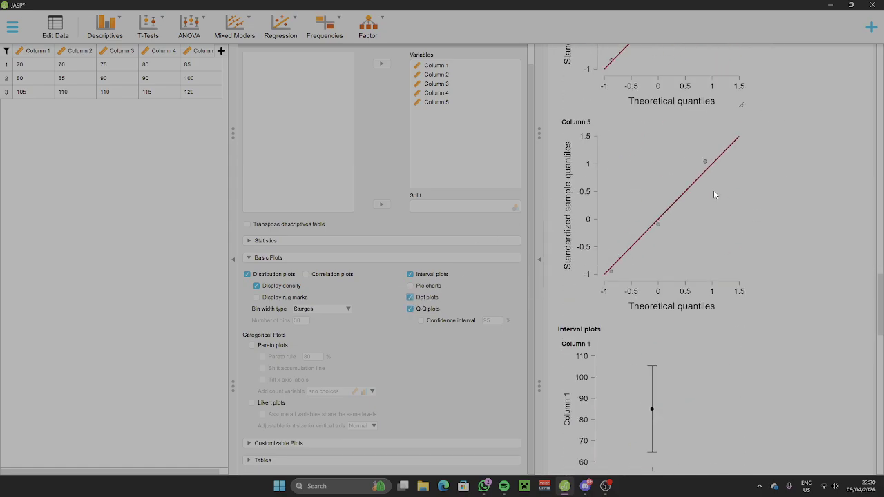
scroll(715, 188, "down", 15)
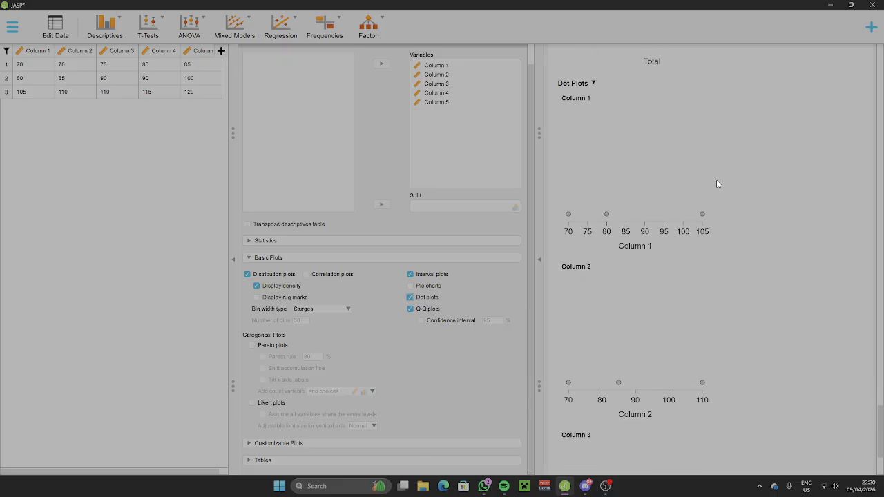
scroll(716, 180, "up", 4)
scroll(705, 194, "down", 5)
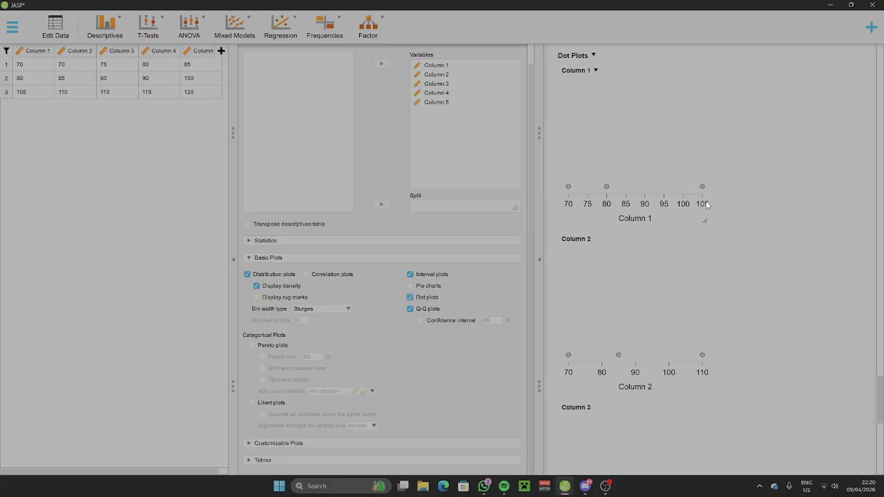
Review the results from the dot plots of Columns 1 and 2 back up to the descriptive statistics table.
scroll(649, 146, "up", 2)
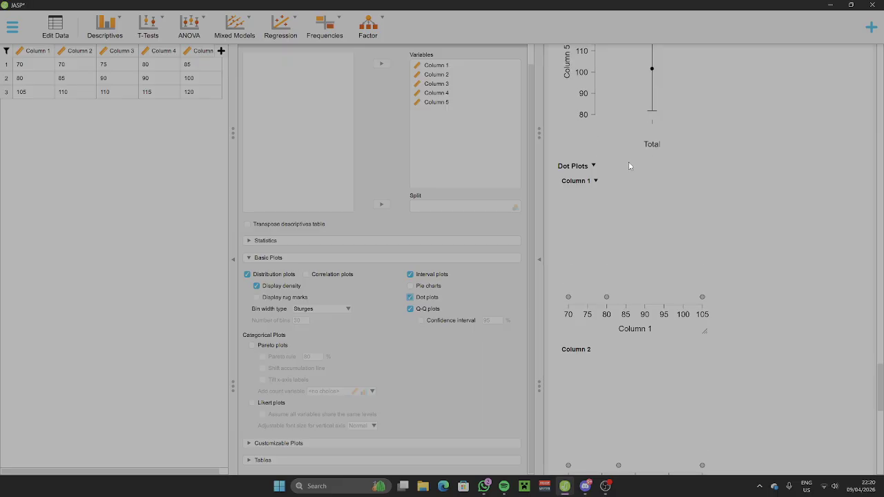
scroll(628, 161, "down", 3)
scroll(627, 168, "up", 1)
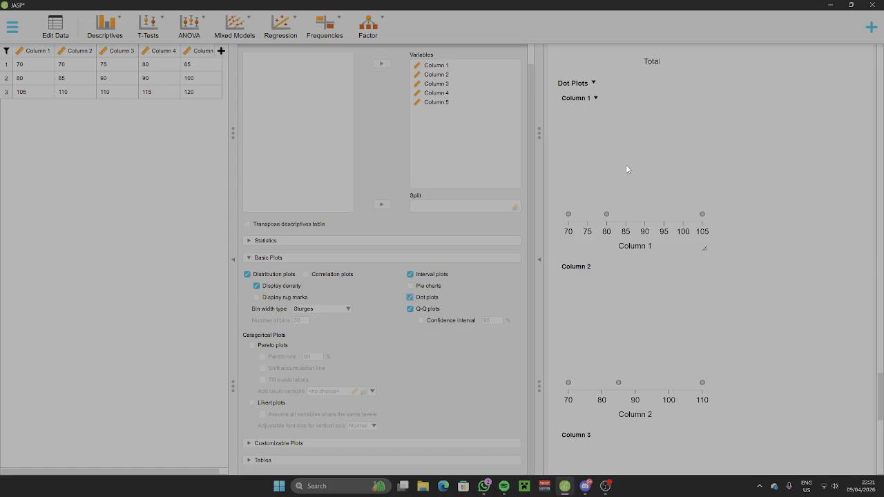
scroll(626, 170, "up", 5)
scroll(695, 175, "up", 10)
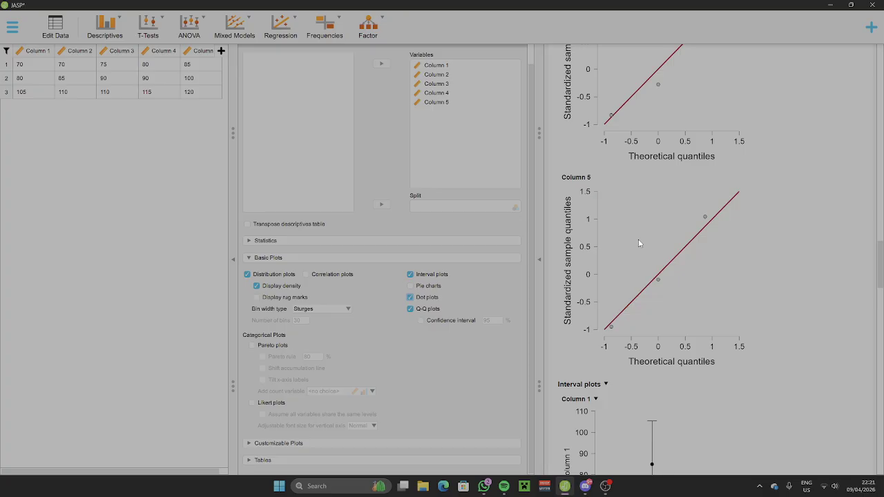
scroll(638, 239, "up", 9)
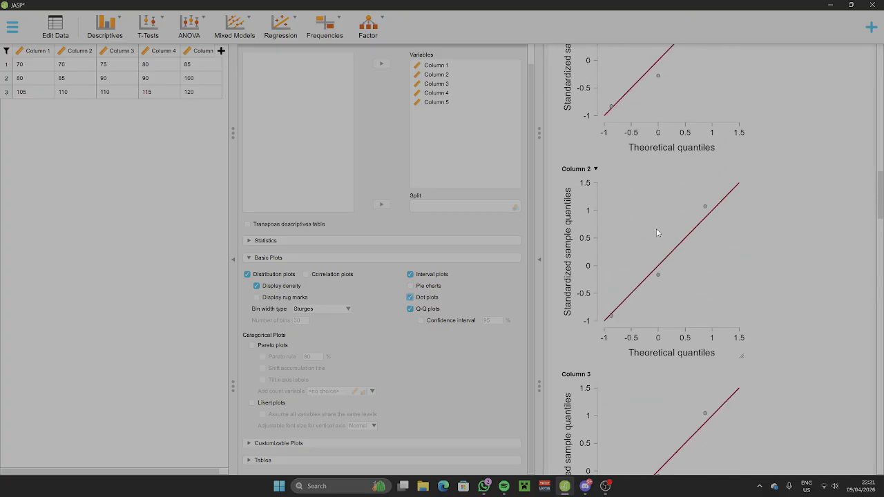
scroll(608, 198, "down", 5)
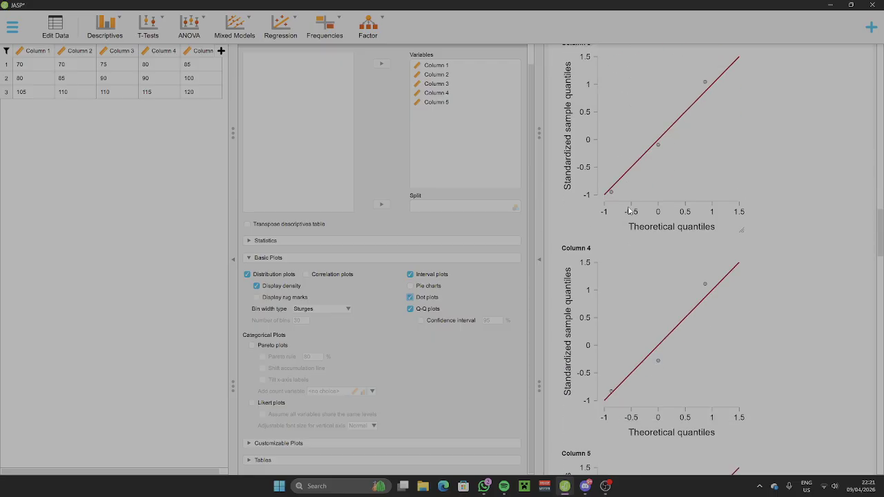
scroll(628, 214, "up", 15)
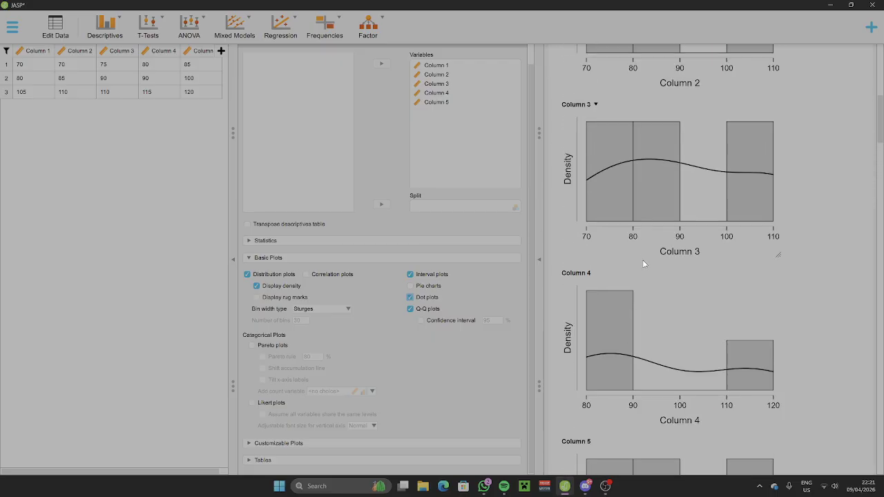
scroll(652, 179, "up", 6)
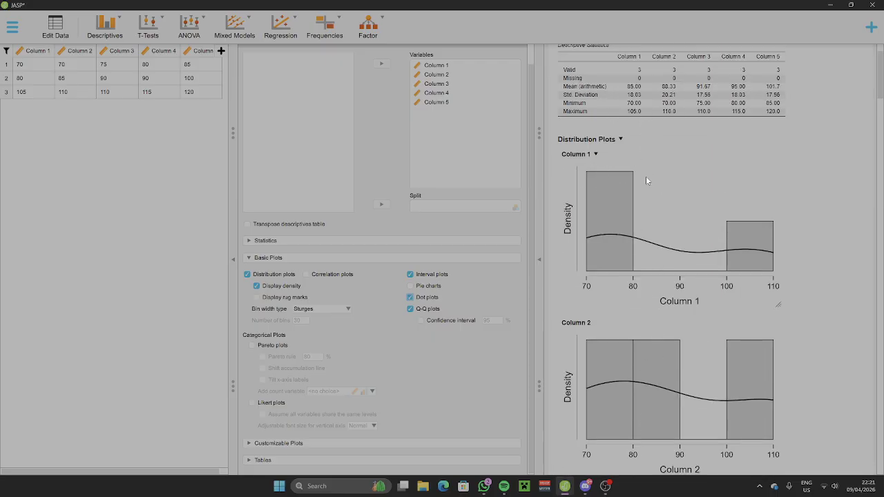
Look through the Q-Q and interval plots, ending with the dot plots of Columns 3, 4 and 5.
scroll(645, 178, "down", 18)
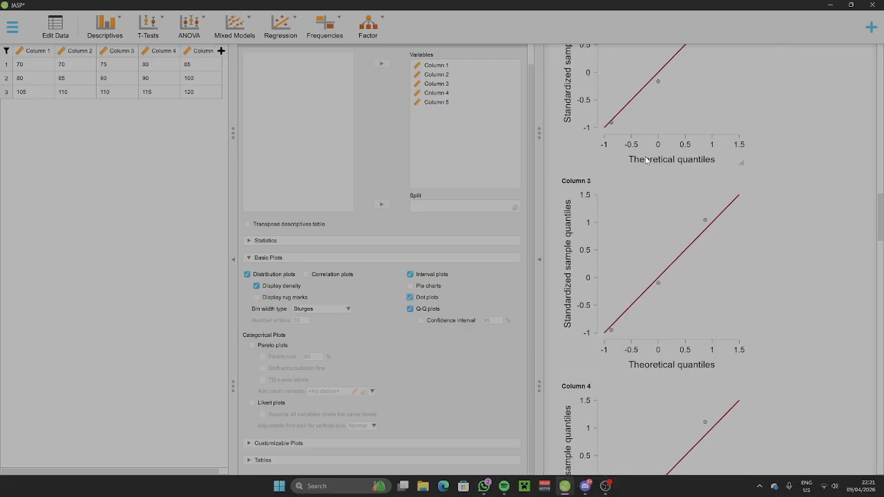
scroll(647, 159, "down", 5)
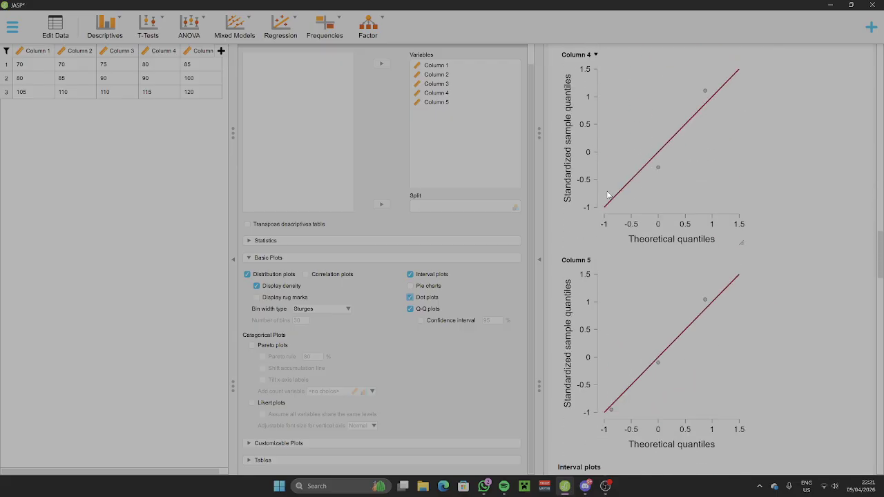
scroll(610, 194, "down", 7)
scroll(609, 195, "down", 10)
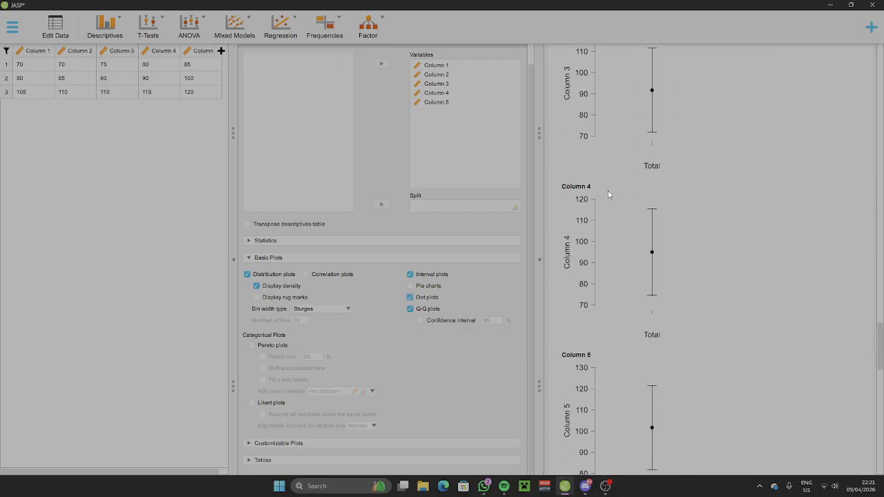
scroll(609, 195, "down", 5)
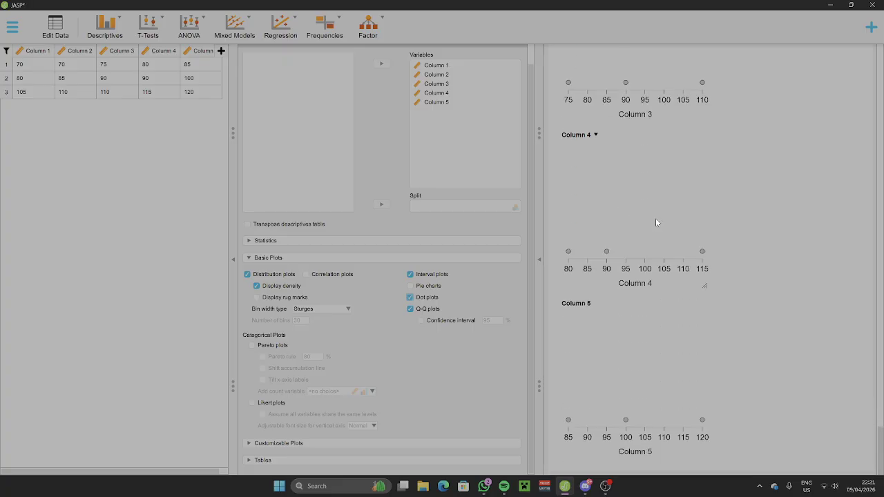
scroll(676, 222, "up", 1)
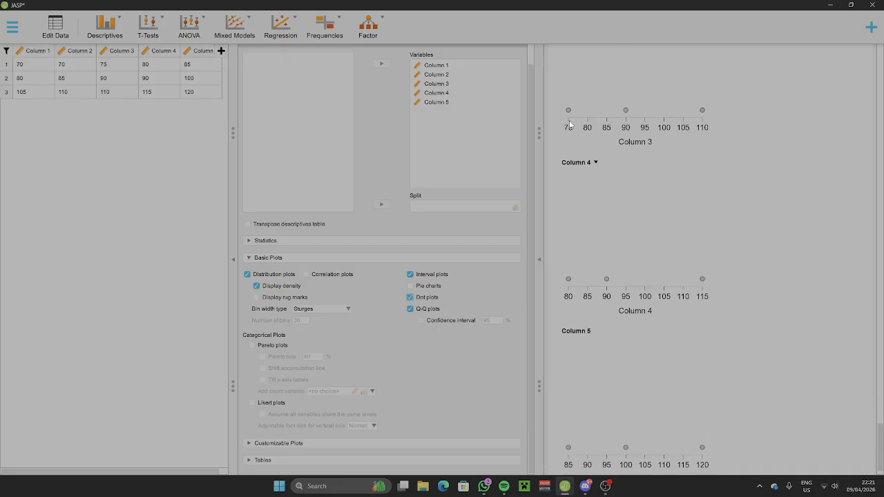
Review the interval and Q-Q plots again, back up to the distribution plots of Columns 1 and 2.
scroll(669, 241, "up", 5)
scroll(639, 227, "up", 15)
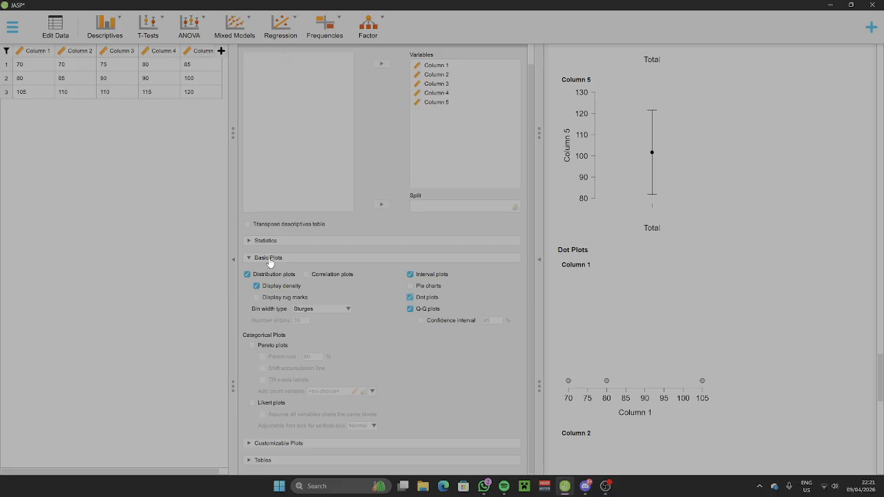
scroll(483, 221, "up", 1)
scroll(667, 191, "up", 3)
scroll(369, 342, "down", 1)
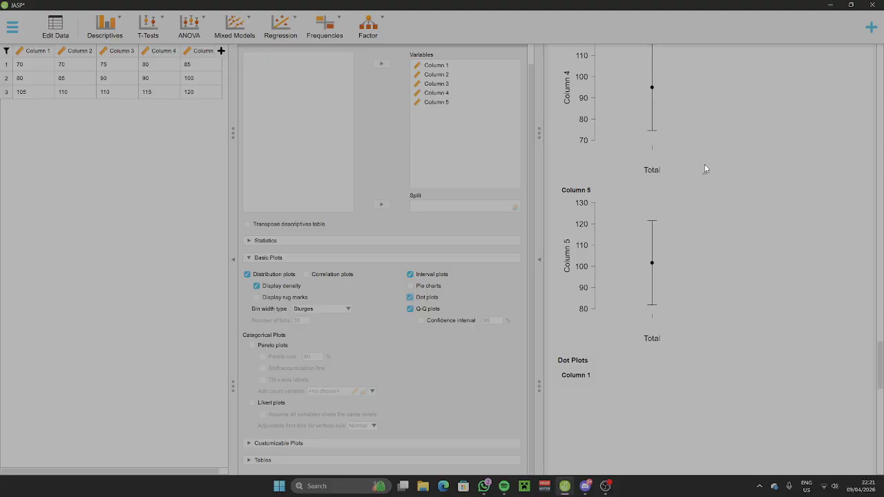
scroll(705, 169, "down", 20)
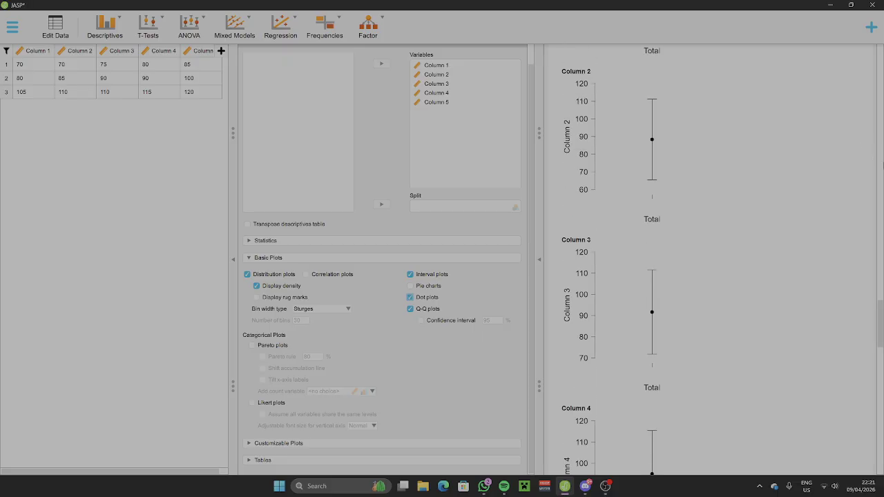
scroll(792, 177, "up", 15)
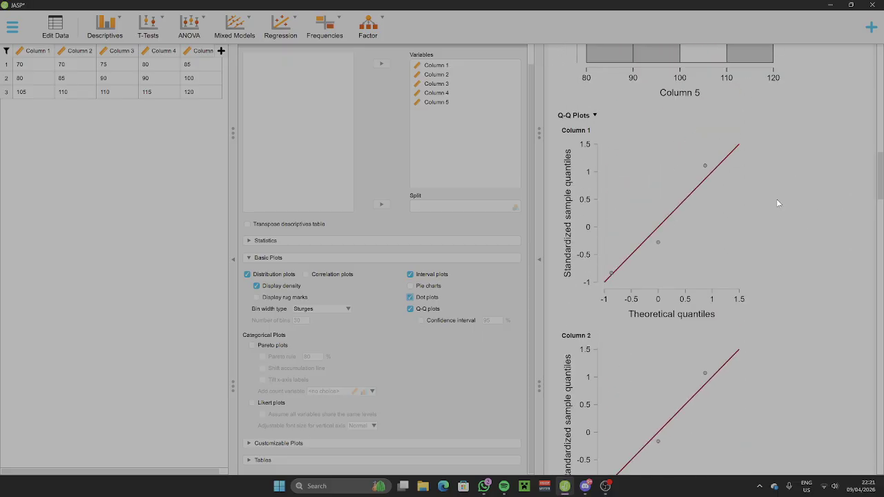
scroll(689, 204, "up", 6)
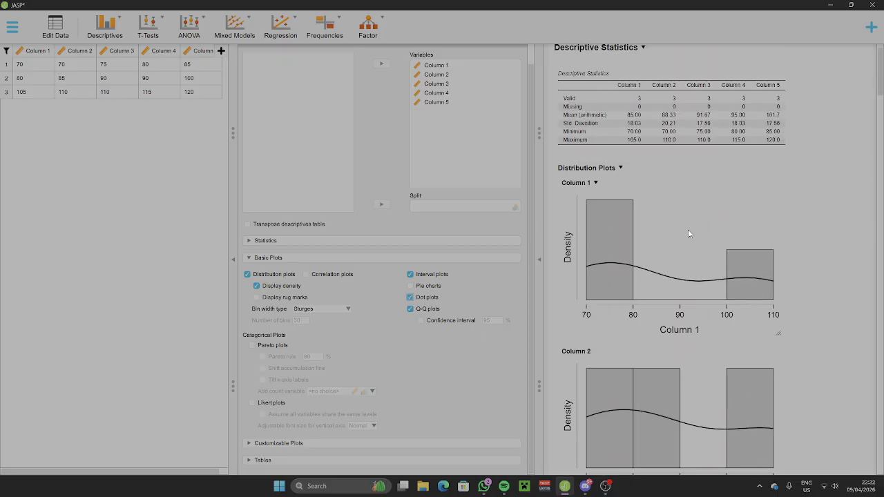
scroll(690, 230, "down", 3)
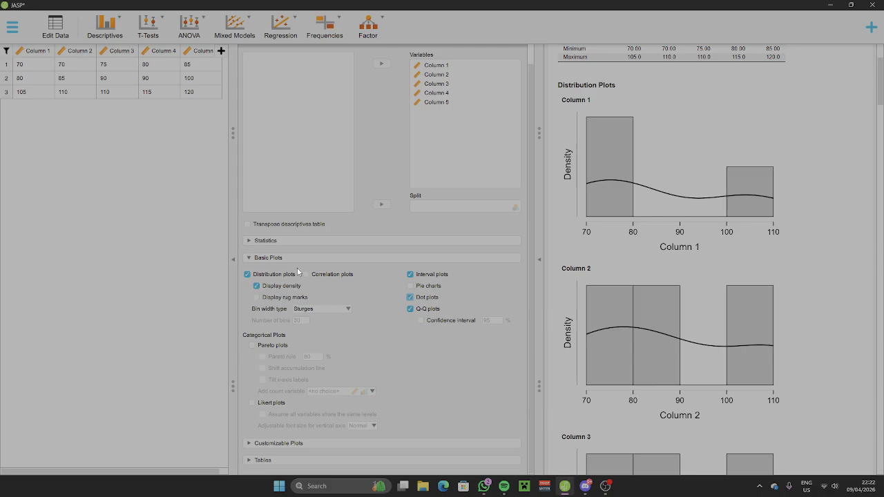
Turn the density display of the distribution plots off and back on.
left_click(266, 287)
scroll(691, 209, "down", 5)
scroll(692, 200, "down", 10)
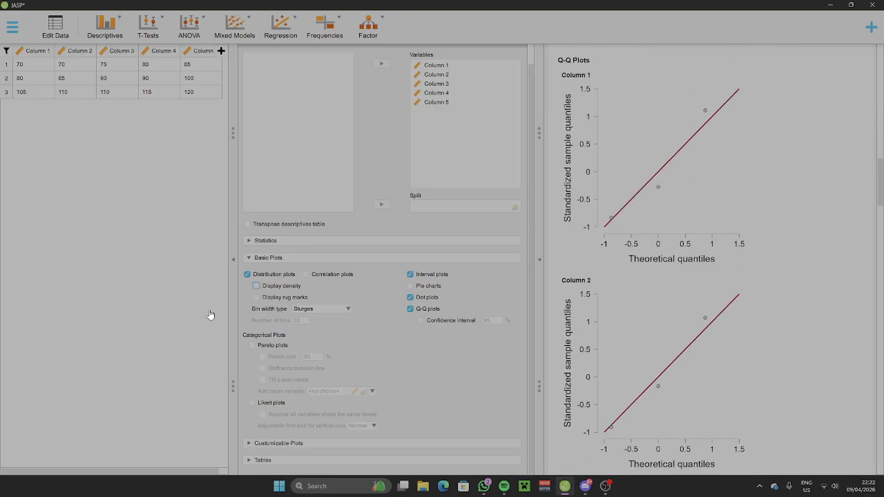
left_click(256, 285)
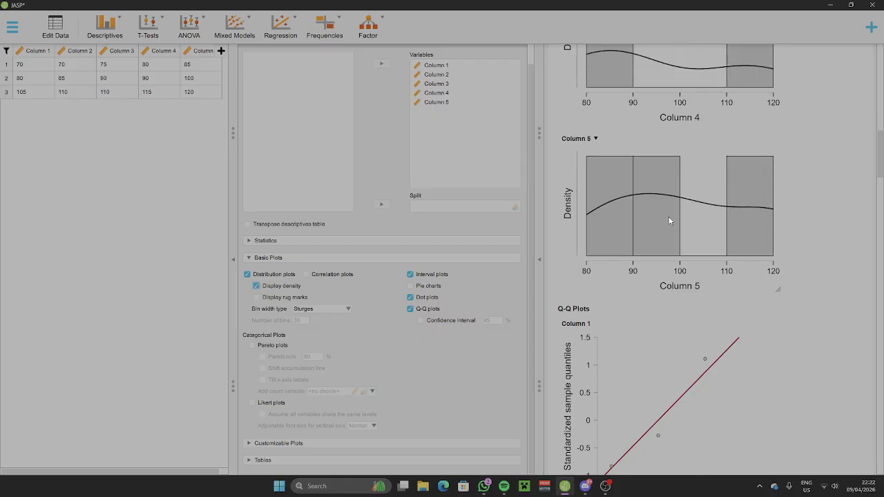
Examine the shape of the density curves over the distribution plots from Column 5 back to Column 1.
scroll(676, 187, "down", 2)
scroll(681, 138, "up", 6)
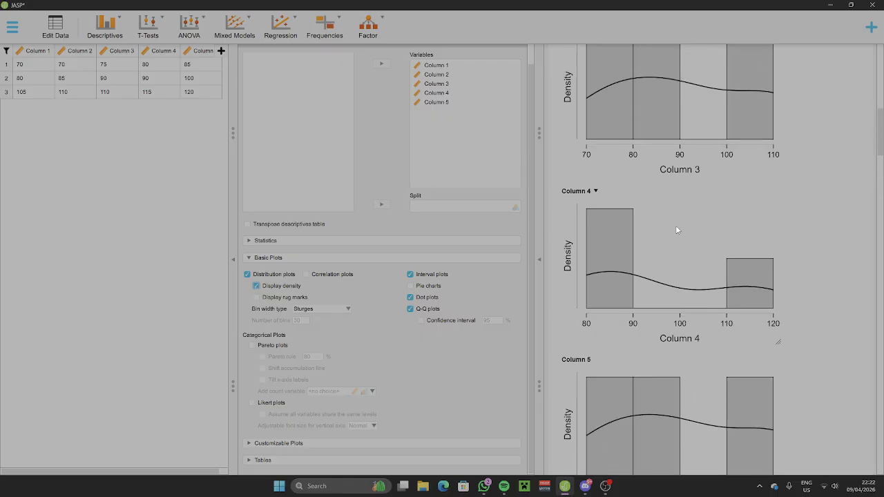
scroll(676, 230, "up", 2)
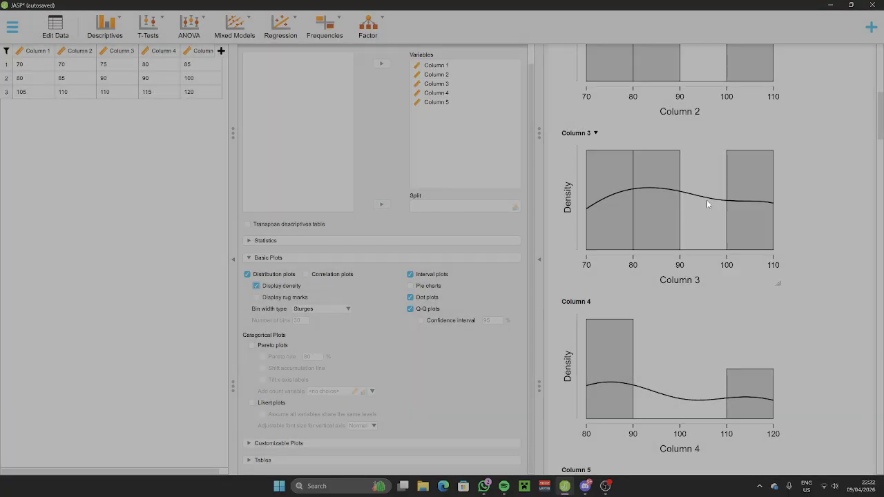
scroll(707, 200, "up", 6)
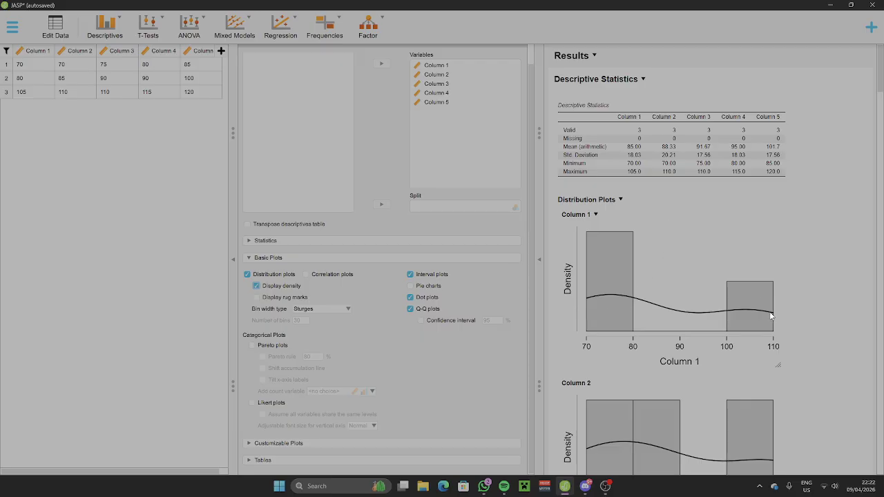
Look over the Q-Q plots and the centre points and limits in the interval plots of Columns 1 and 2.
scroll(649, 269, "down", 12)
scroll(653, 223, "down", 3)
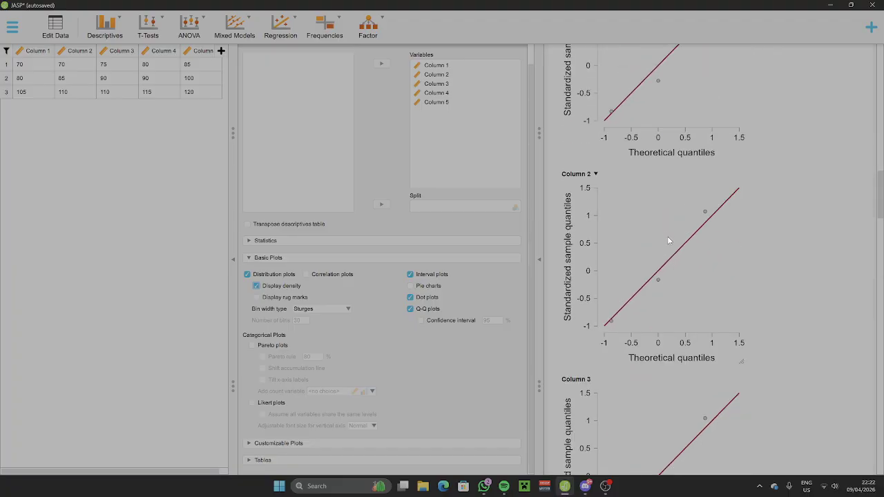
scroll(664, 226, "up", 3)
scroll(661, 233, "down", 5)
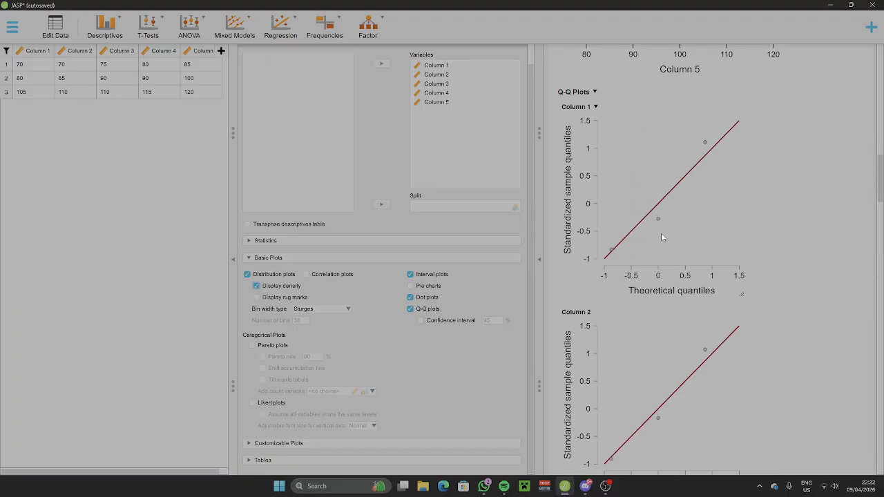
scroll(656, 215, "down", 10)
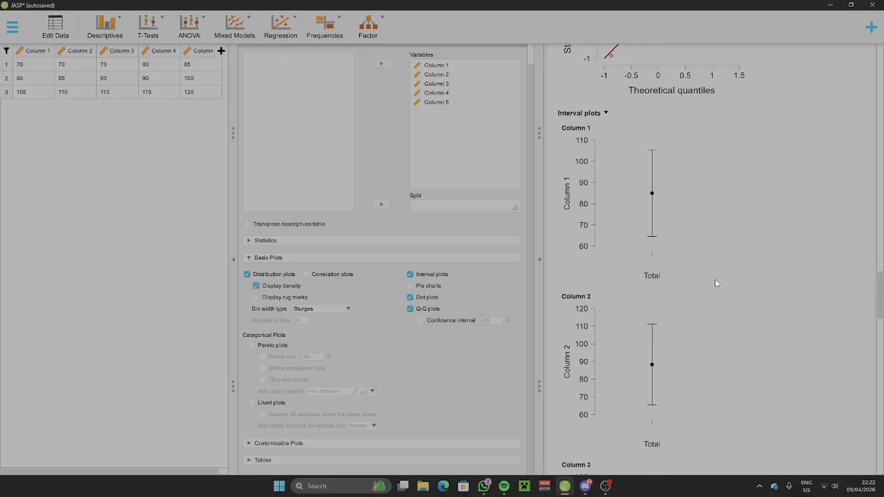
scroll(717, 228, "down", 2)
scroll(720, 162, "up", 3)
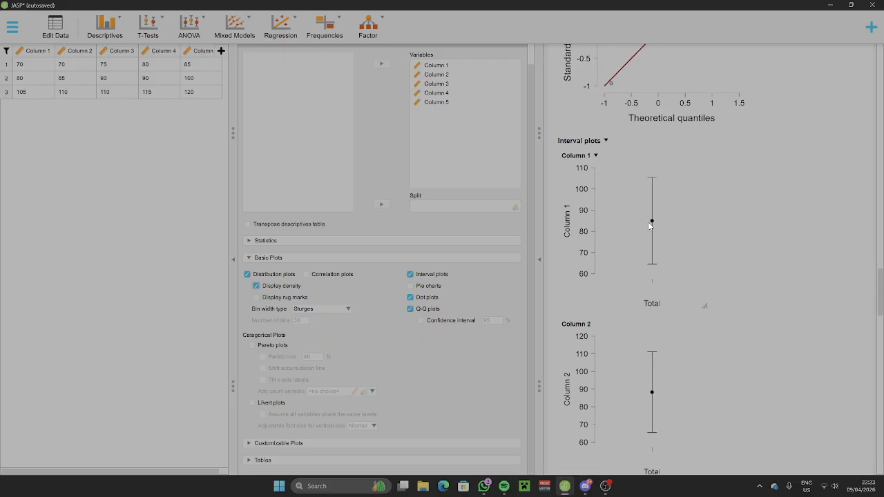
Compare how closely the points follow the diagonal line in the Q-Q plots of Columns 5, 4 and 3.
scroll(639, 240, "up", 4)
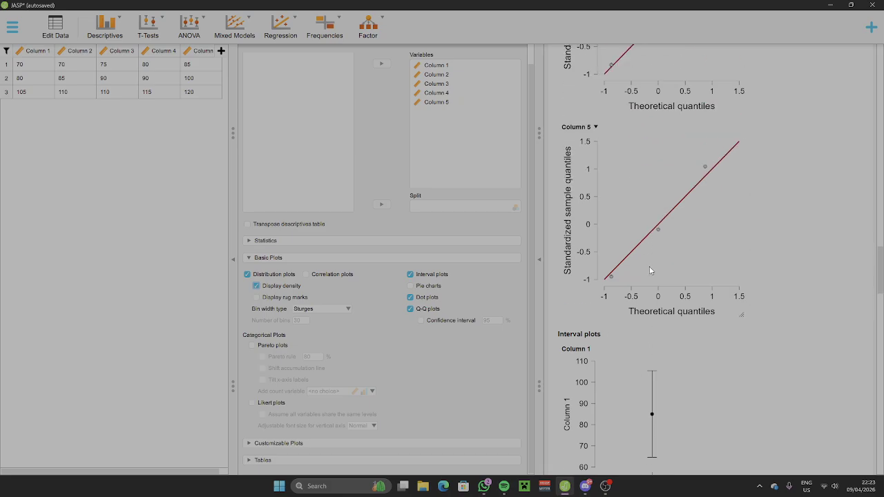
scroll(652, 263, "down", 3)
scroll(654, 268, "up", 6)
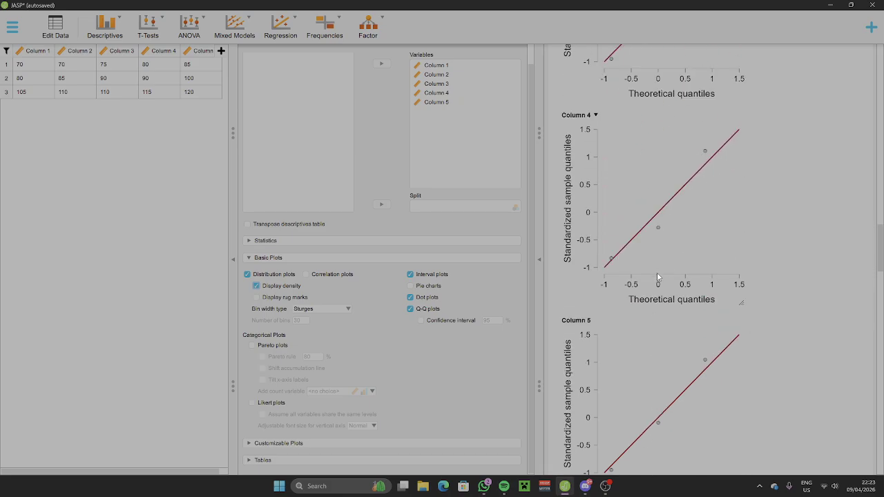
scroll(658, 274, "up", 4)
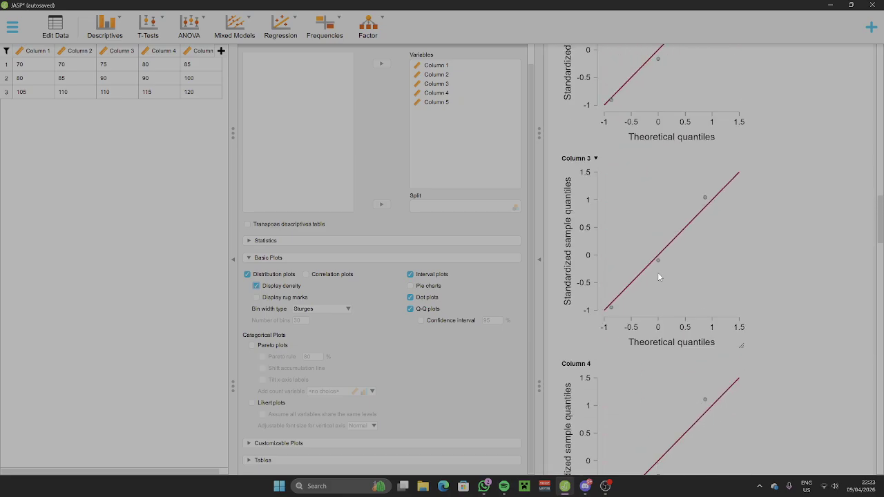
scroll(659, 280, "down", 1)
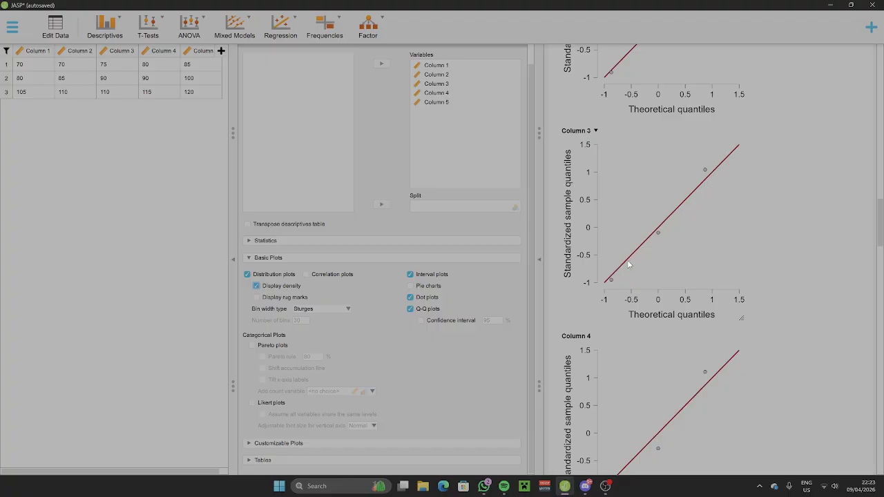
Examine how the individual data points are spread along the axis in the dot plots of Columns 1 and 2.
scroll(666, 187, "down", 10)
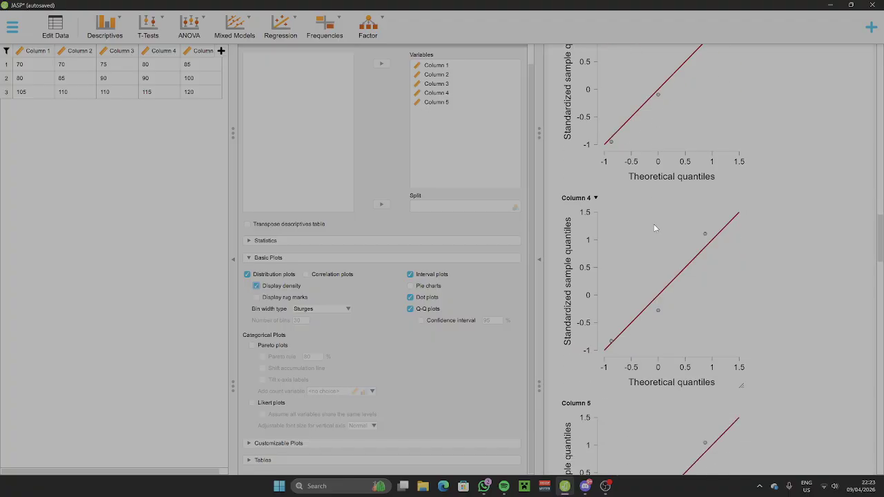
scroll(647, 231, "down", 10)
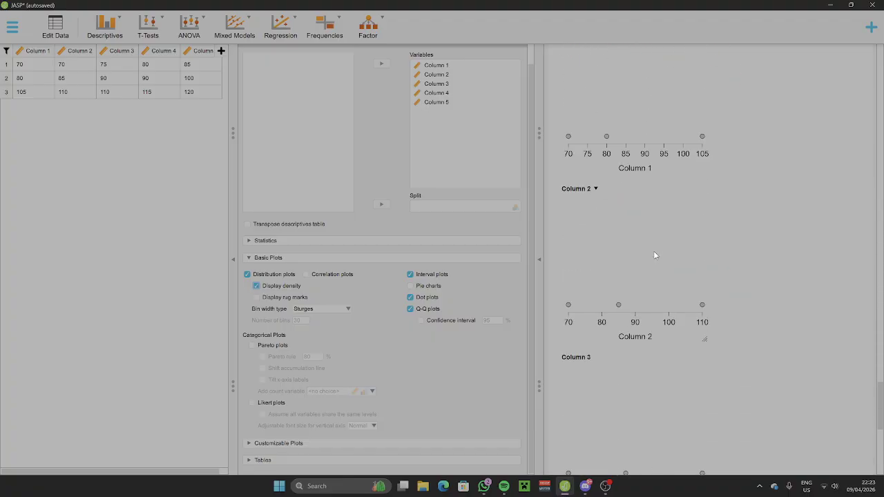
scroll(651, 252, "up", 2)
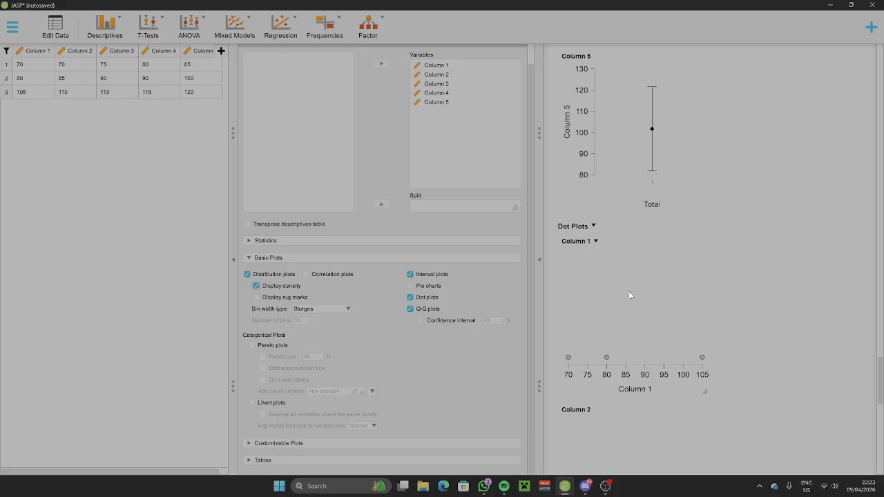
scroll(635, 288, "down", 3)
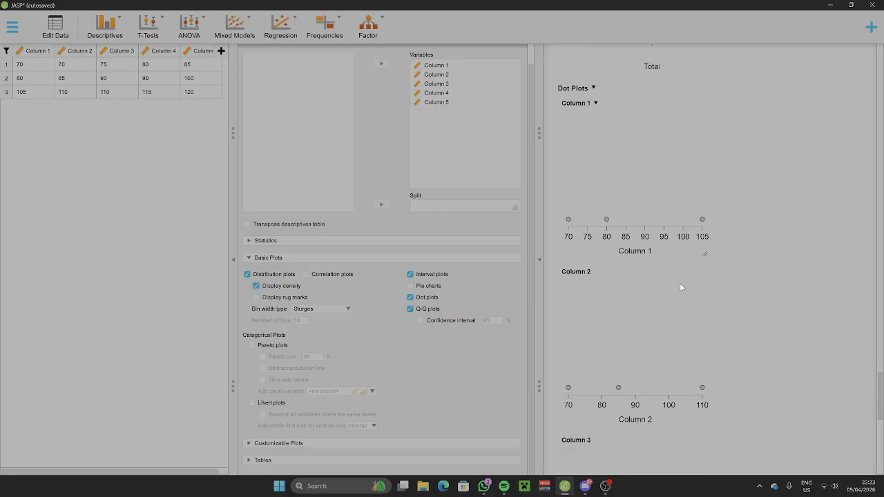
scroll(675, 288, "up", 2)
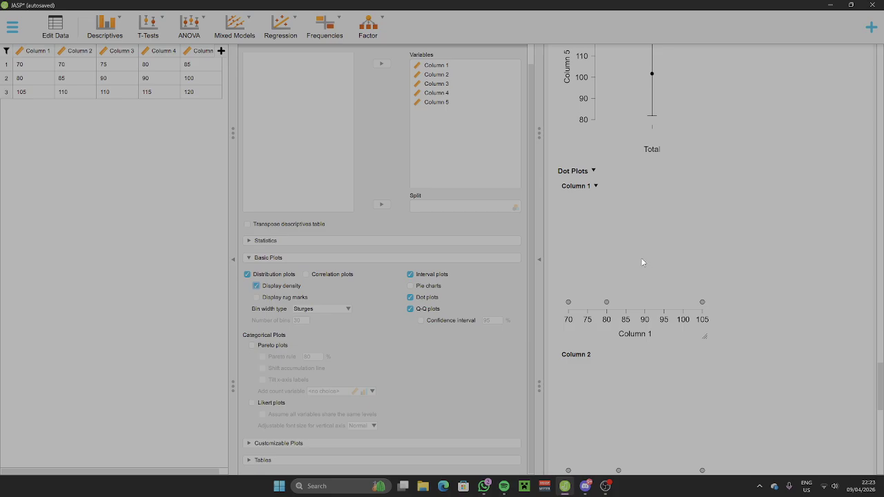
scroll(642, 258, "down", 3)
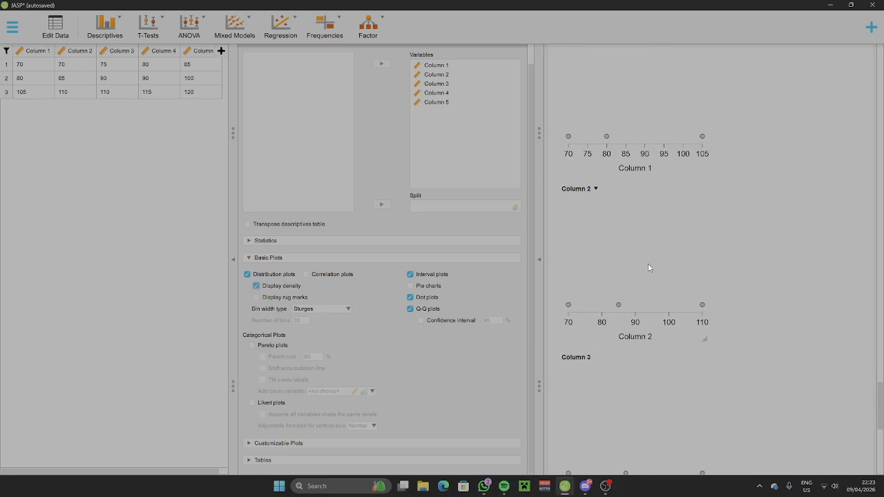